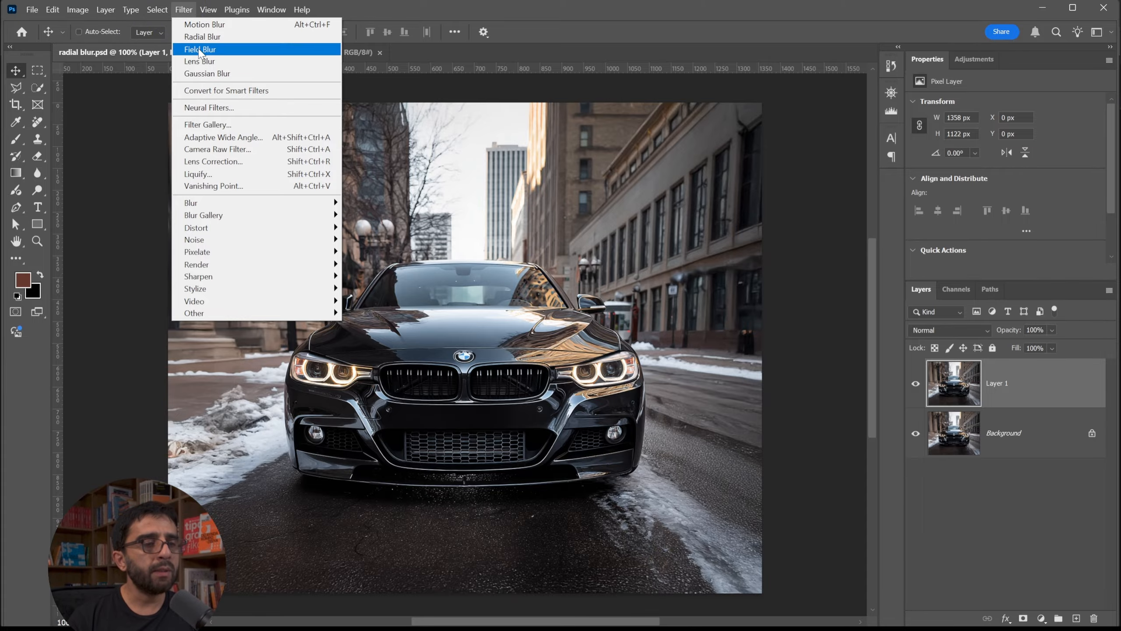
Try a Spin radial blur of 39 at Good quality on Layer 1, with the blur centre moved slightly upward.
{"action": "mouse_move", "coordinate": [254, 204]}
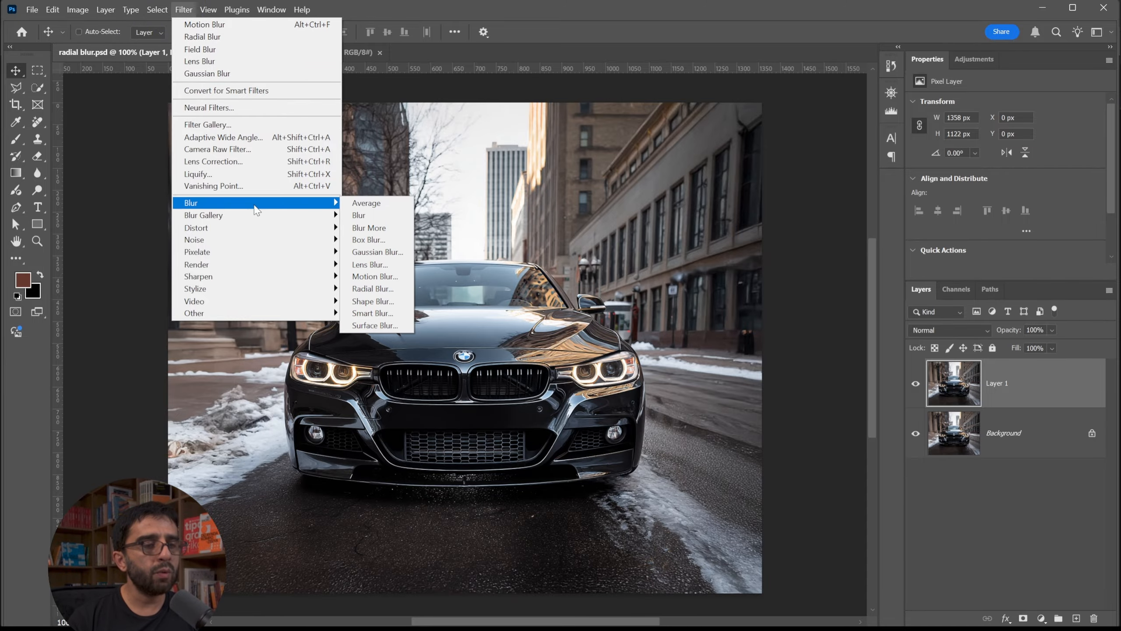
{"action": "left_click", "coordinate": [375, 288]}
{"action": "left_click_drag", "start_coordinate": [613, 186], "coordinate": [718, 185]}
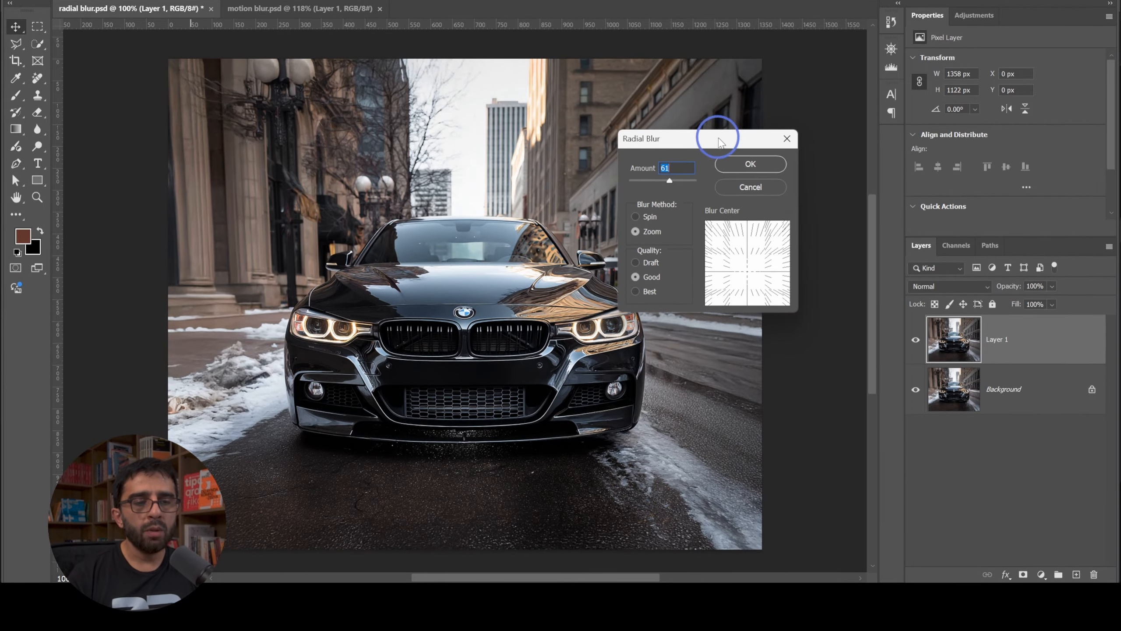
{"action": "key", "text": "alt+s"}
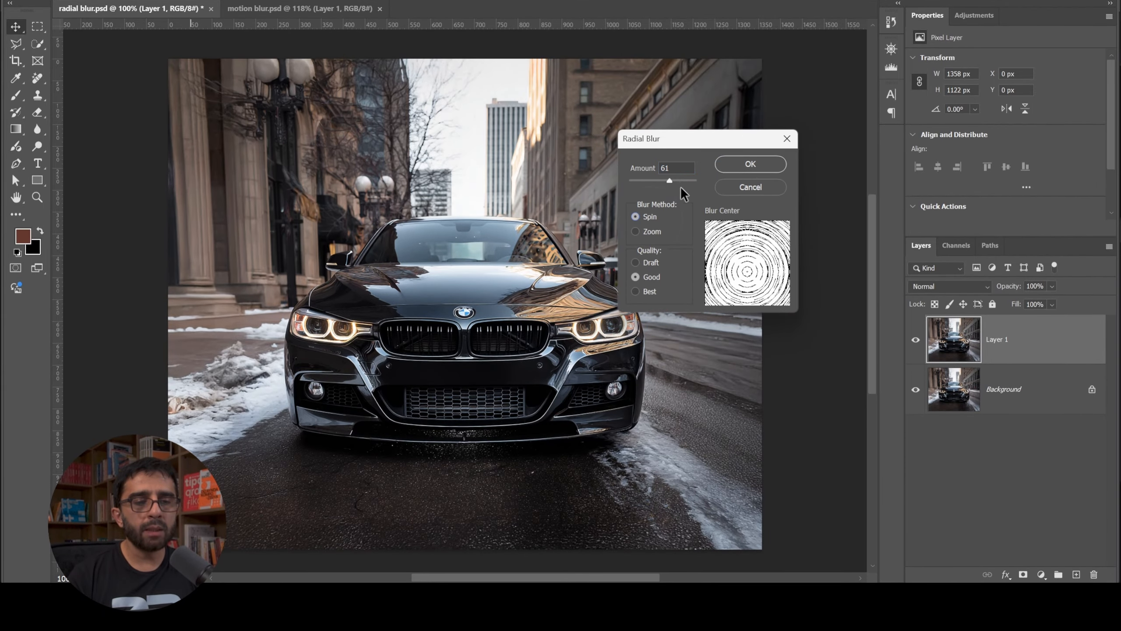
{"action": "left_click_drag", "start_coordinate": [748, 269], "coordinate": [748, 264]}
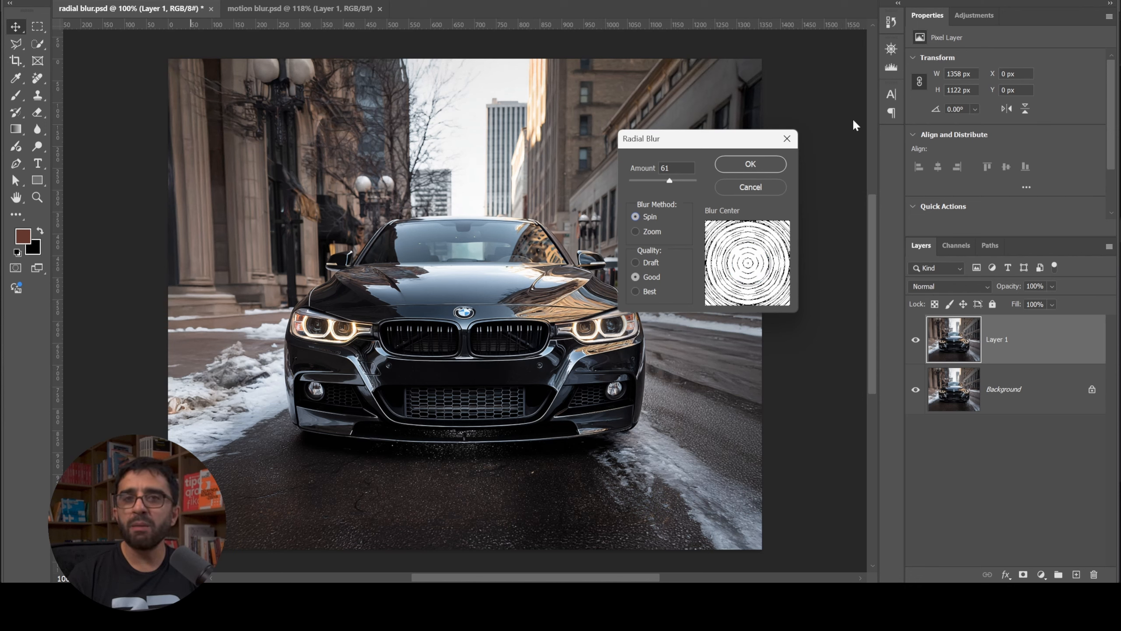
{"action": "left_click_drag", "start_coordinate": [670, 180], "coordinate": [655, 180]}
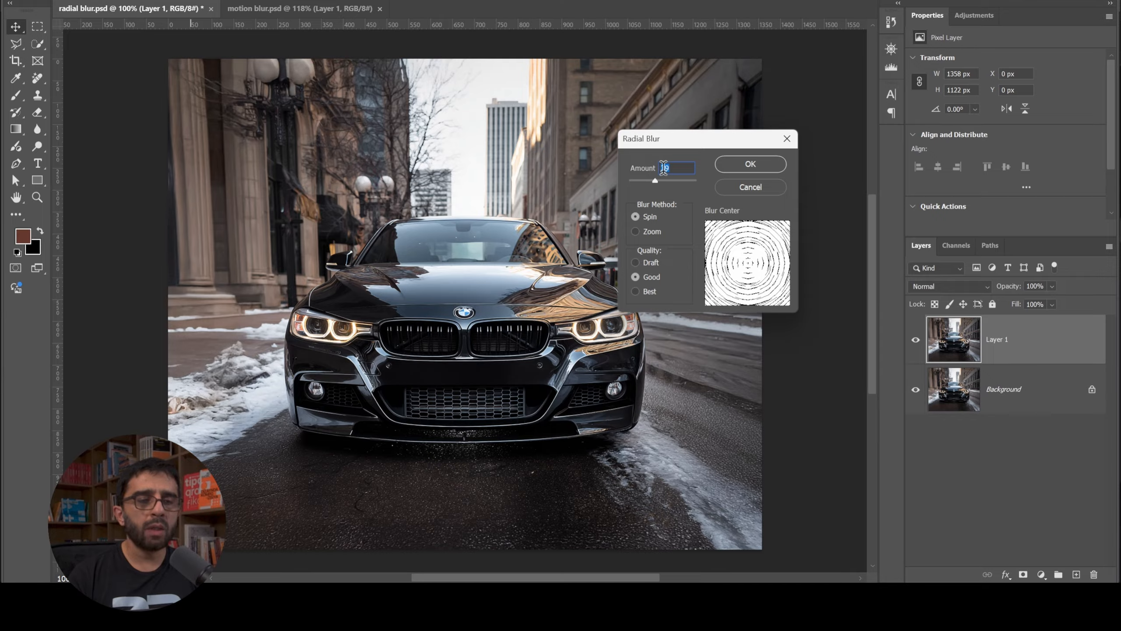
{"action": "left_click_drag", "start_coordinate": [665, 140], "coordinate": [683, 138]}
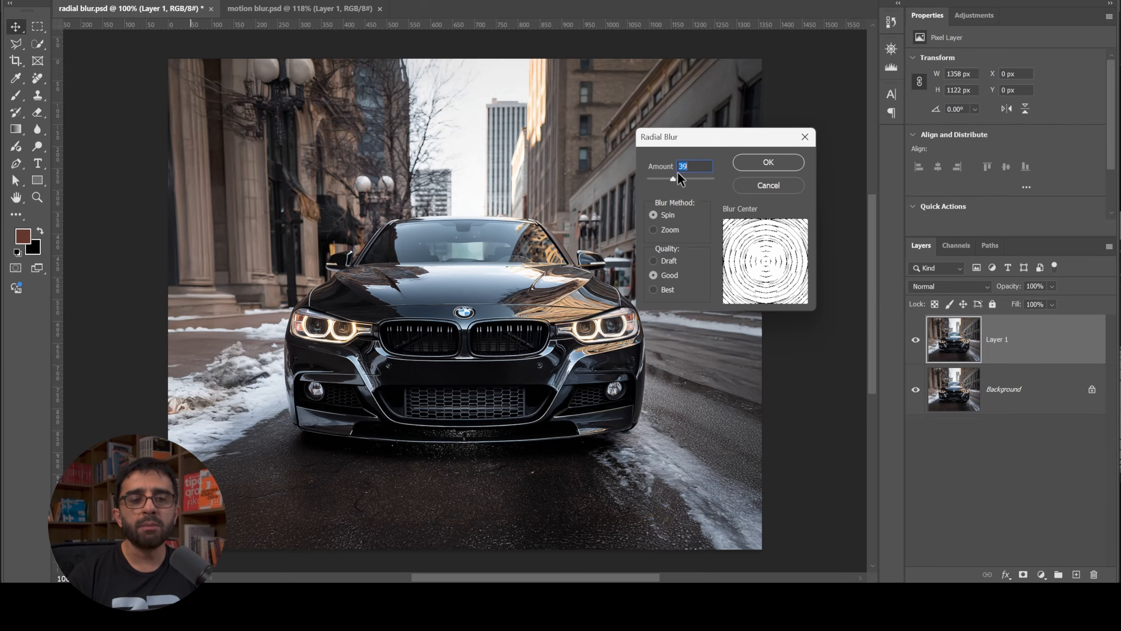
{"action": "left_click", "coordinate": [754, 163]}
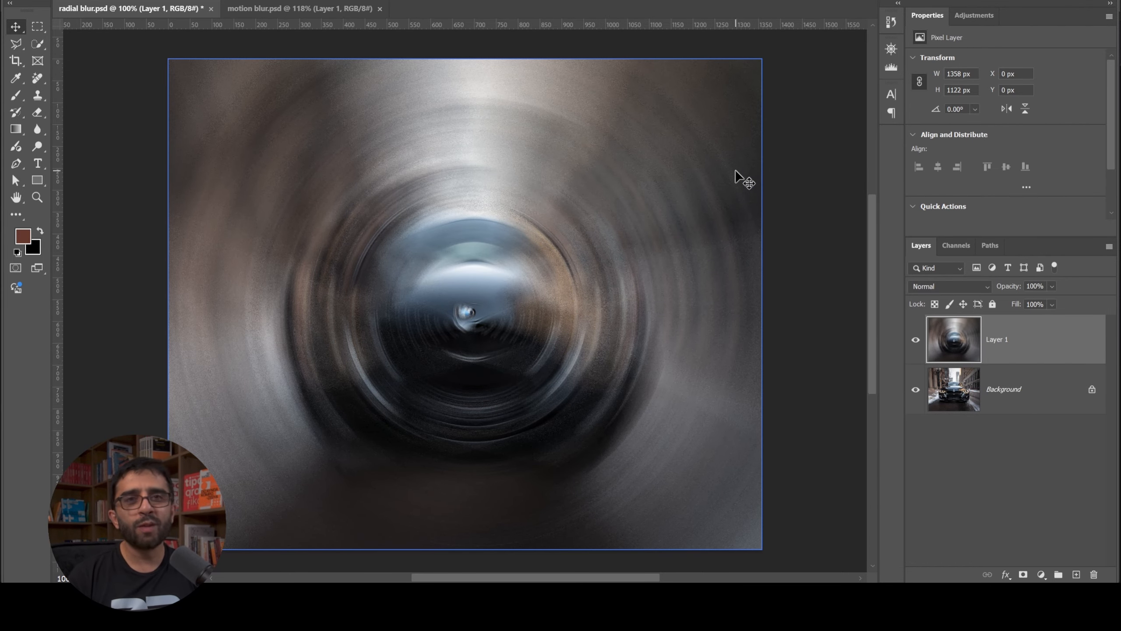
{"action": "key", "text": "ctrl+z"}
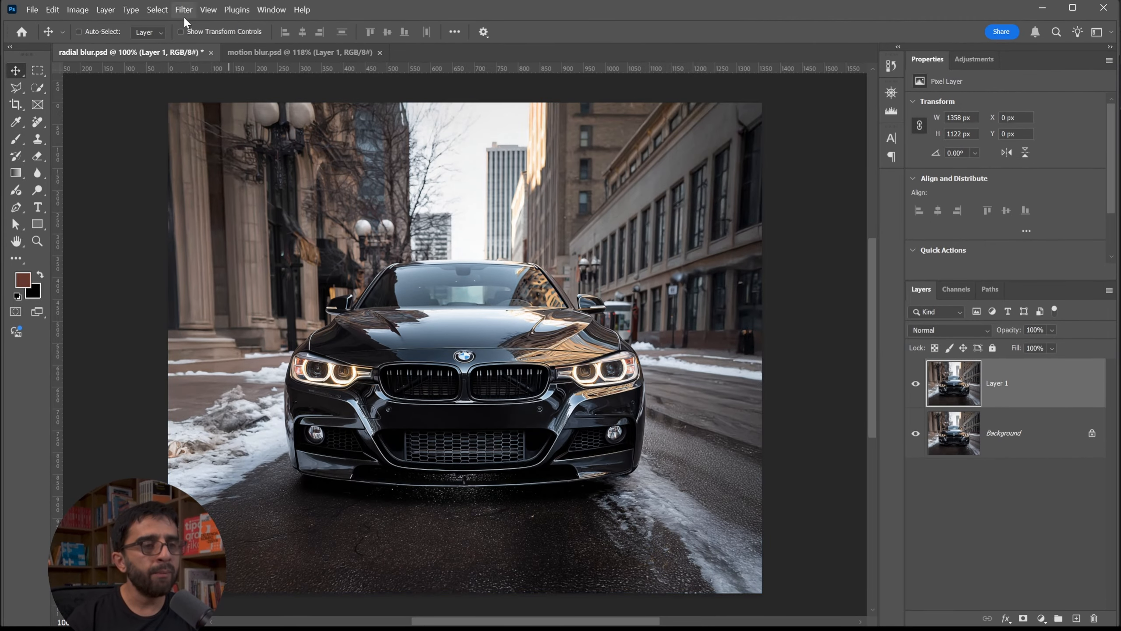
Try a Zoom radial blur of 39 at Good quality on Layer 1 and inspect the effect around the car.
{"action": "left_click", "coordinate": [183, 10]}
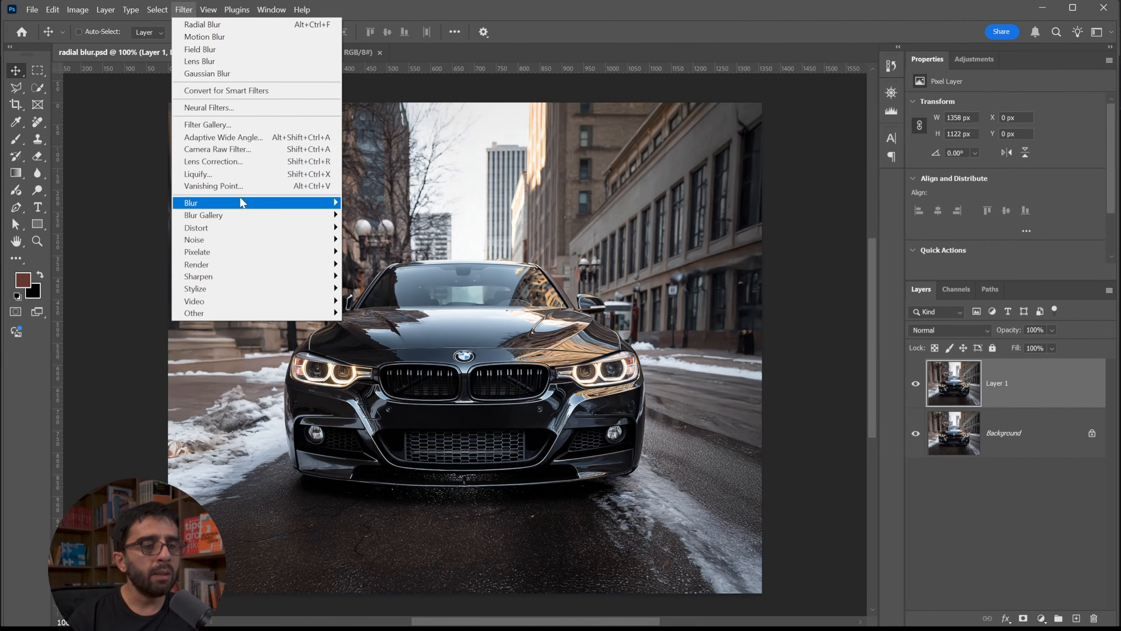
{"action": "mouse_move", "coordinate": [243, 203]}
{"action": "left_click", "coordinate": [374, 288]}
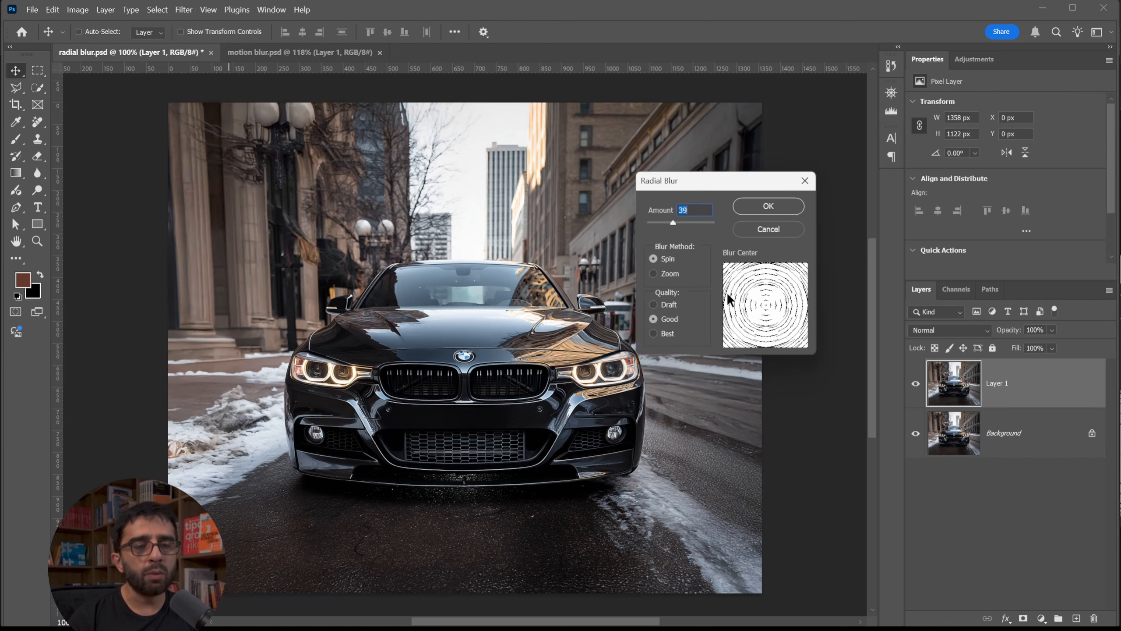
{"action": "left_click", "coordinate": [653, 273]}
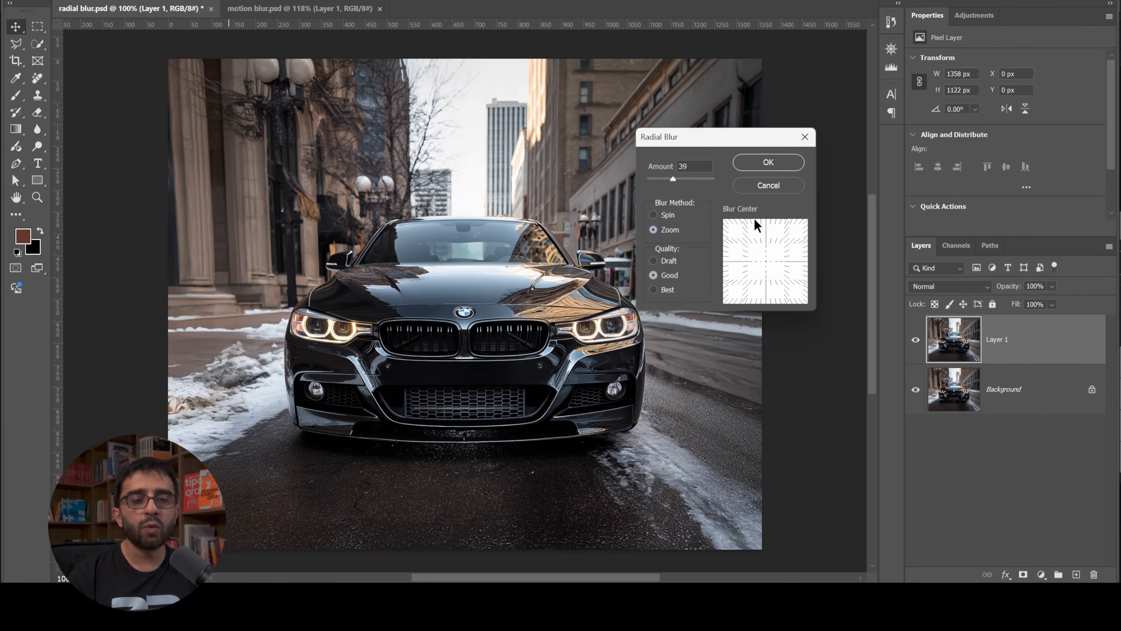
{"action": "left_click", "coordinate": [775, 159]}
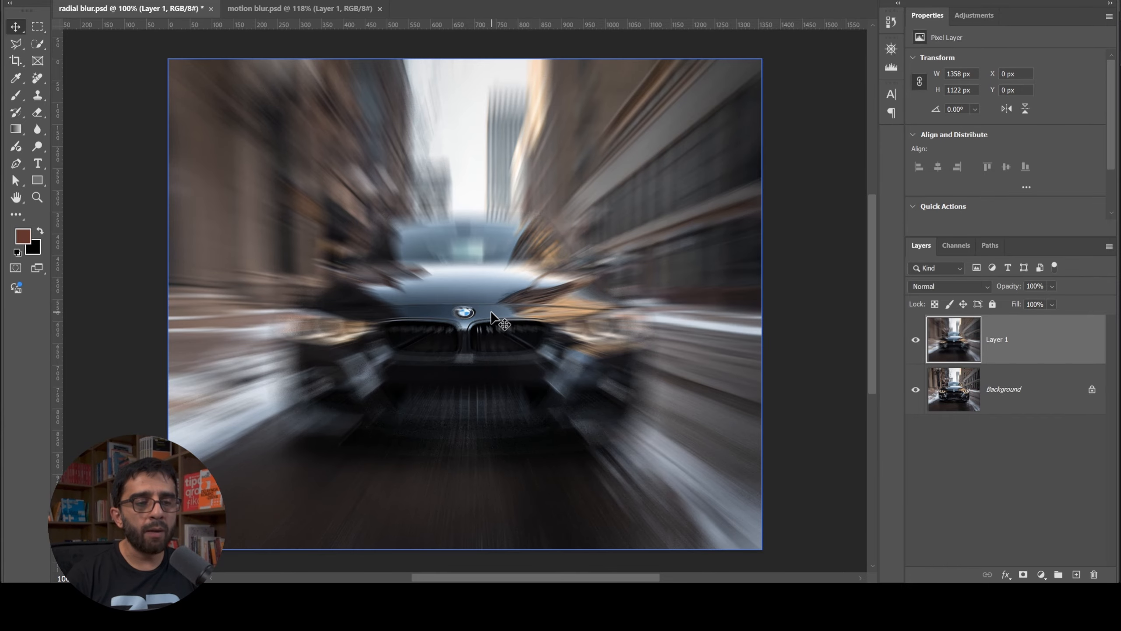
{"action": "key", "text": "z"}
{"action": "left_click_drag", "start_coordinate": [470, 323], "coordinate": [422, 327]}
{"action": "key", "text": "v"}
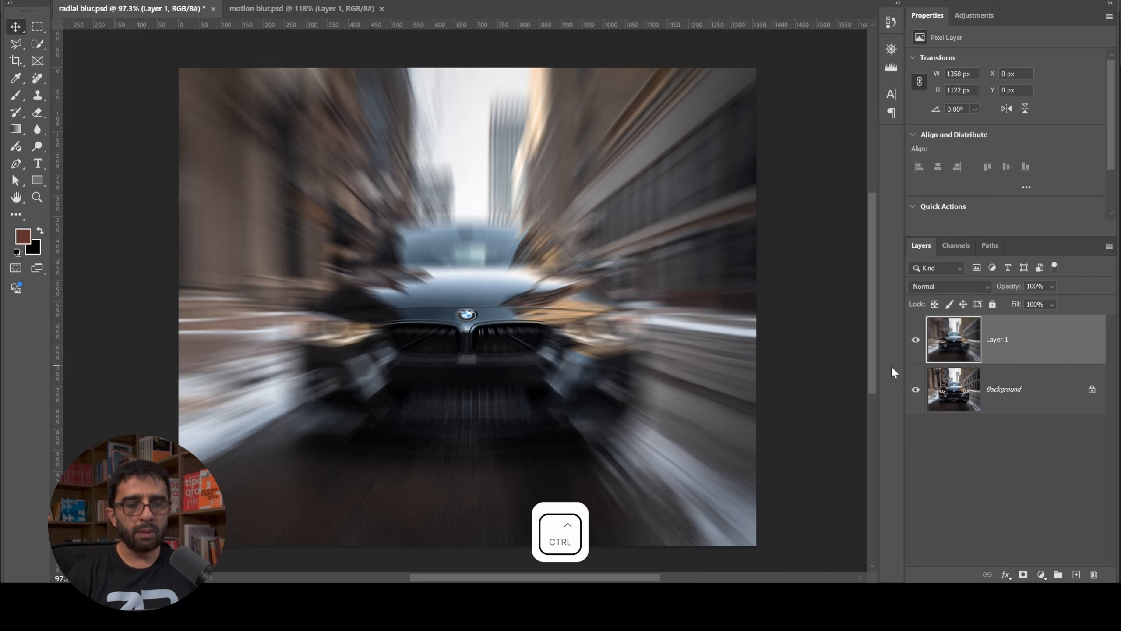
{"action": "key", "text": "ctrl+z"}
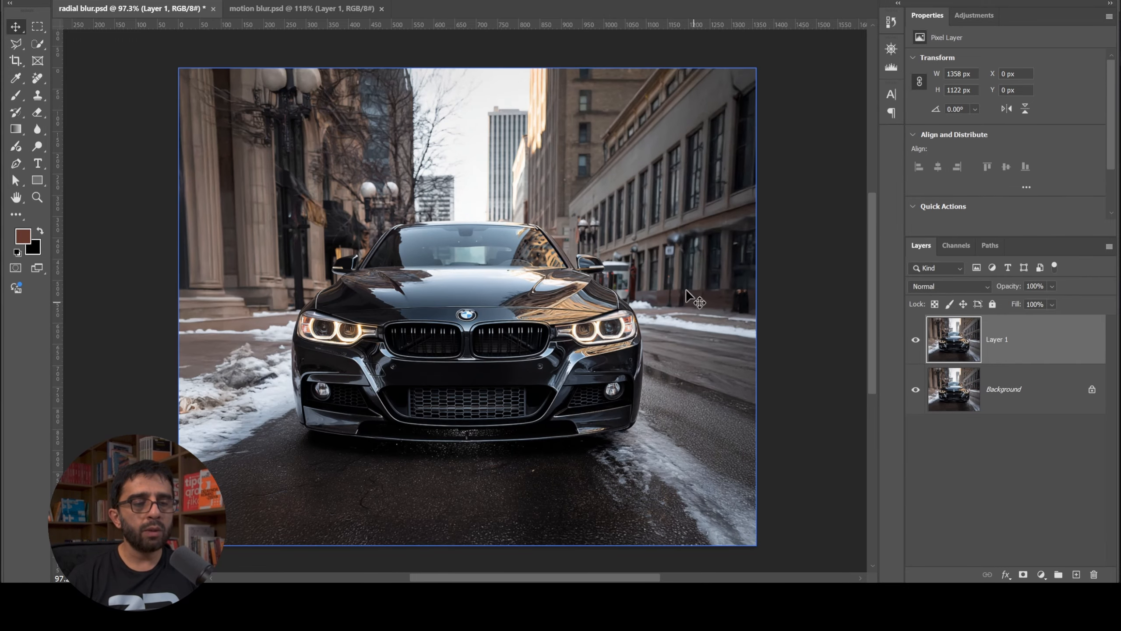
Select the whole car with the Object Selection Tool and add a layer mask to Layer 1 from that selection.
{"action": "left_click_drag", "start_coordinate": [37, 44], "coordinate": [89, 79]}
{"action": "left_click", "coordinate": [89, 42]}
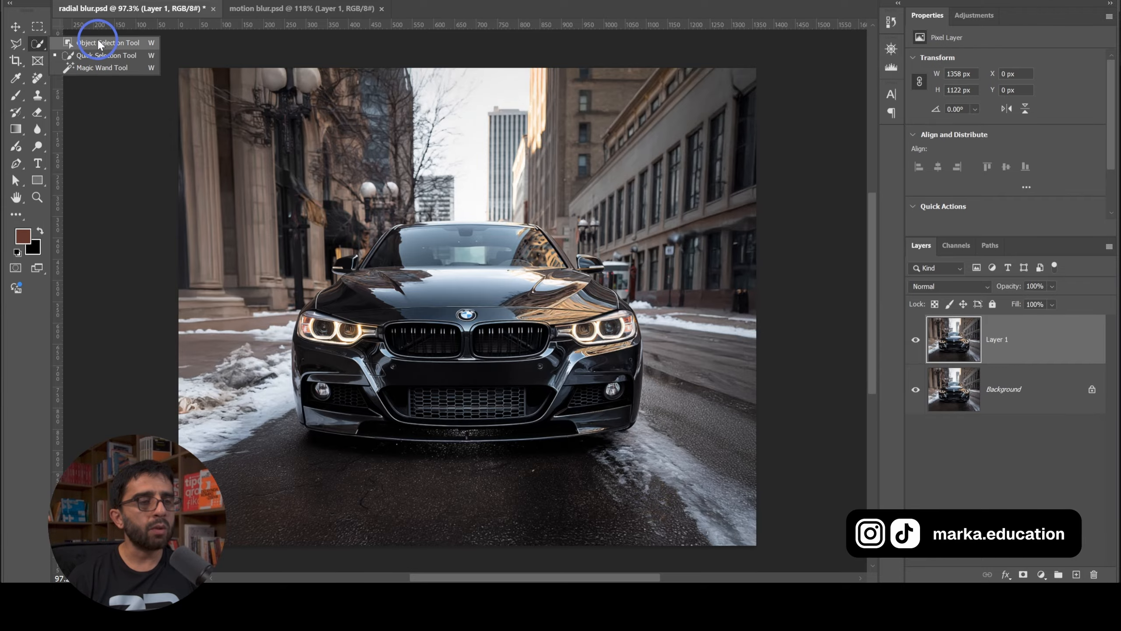
{"action": "left_click_drag", "start_coordinate": [246, 164], "coordinate": [722, 455]}
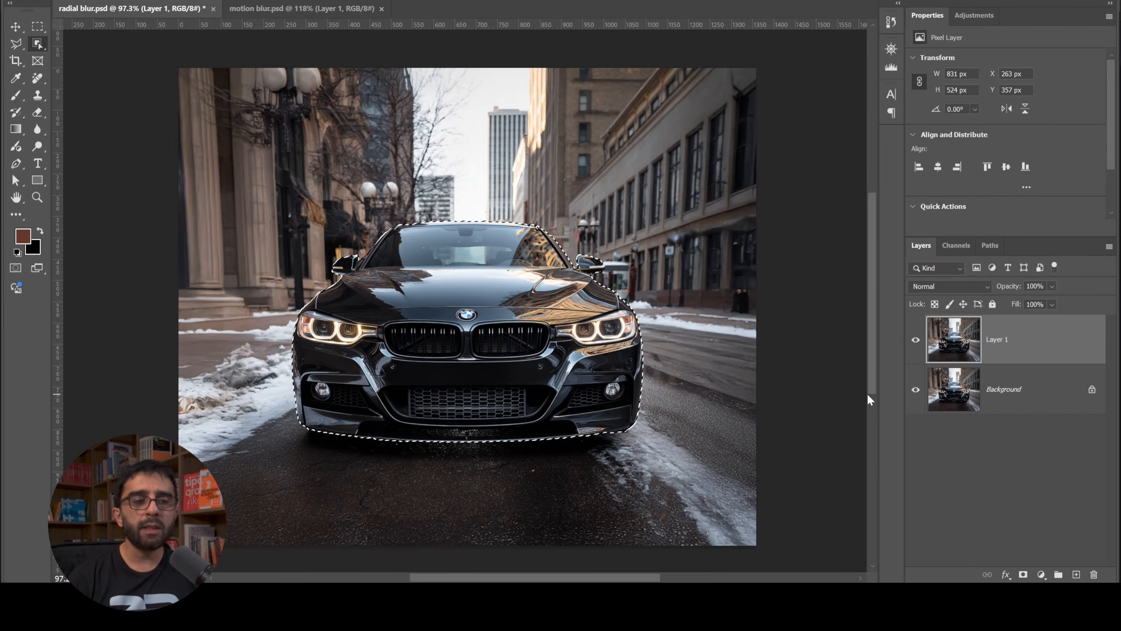
{"action": "left_click", "coordinate": [1023, 574]}
Hide the masked car layer, keep the Background layer visible, and duplicate the Background layer.
{"action": "left_click", "coordinate": [915, 389]}
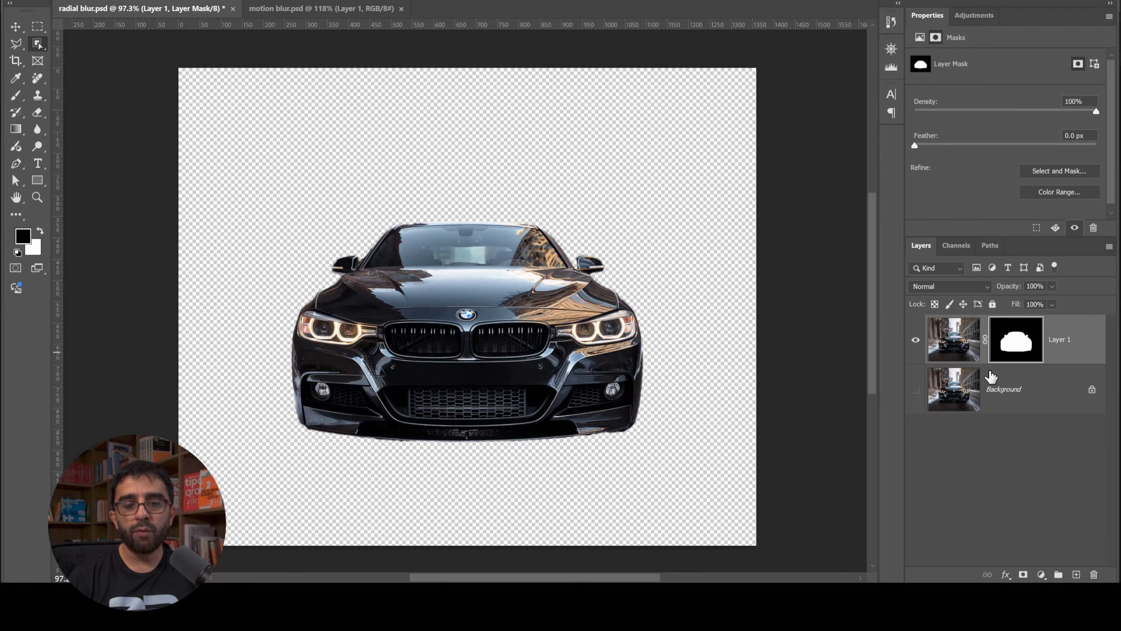
{"action": "left_click", "coordinate": [915, 338]}
{"action": "left_click", "coordinate": [915, 389]}
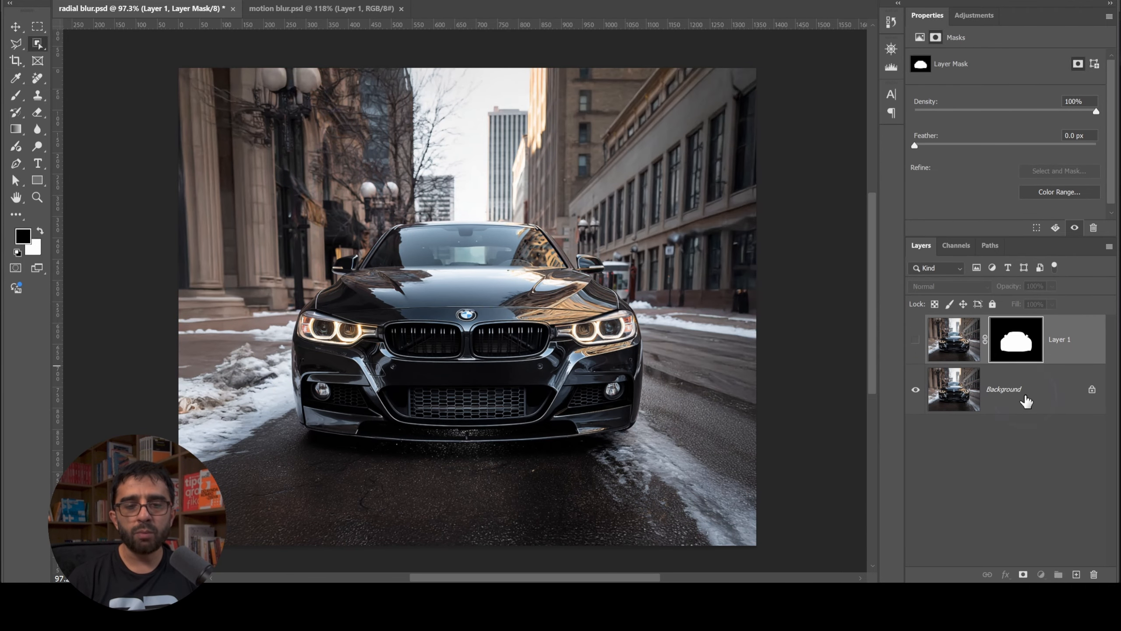
{"action": "left_click", "coordinate": [1022, 400]}
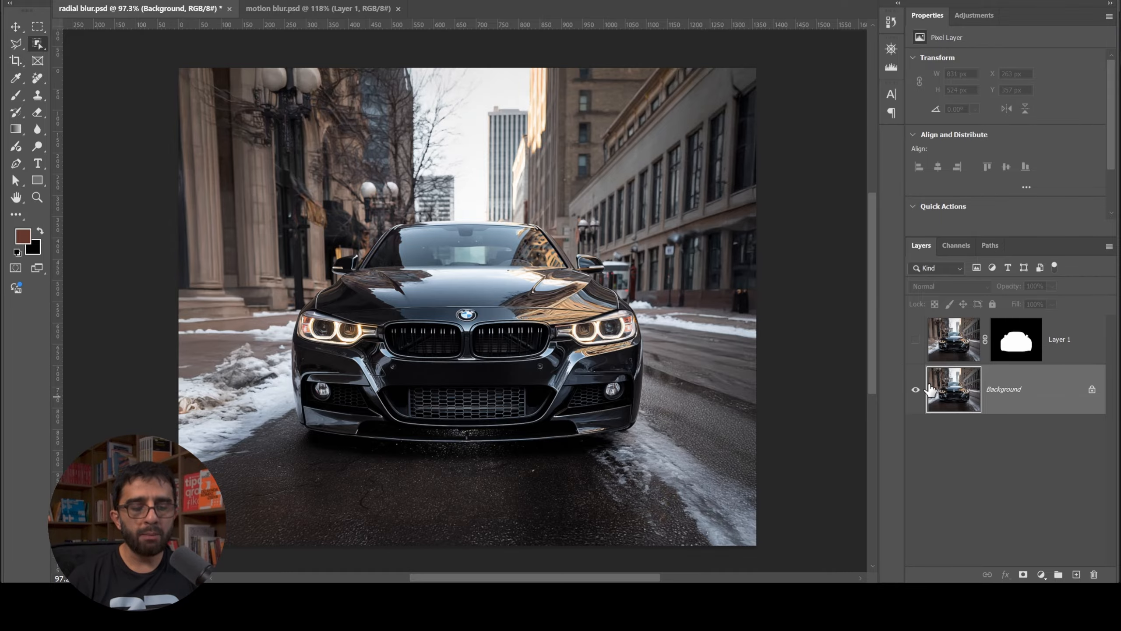
{"action": "key", "text": "ctrl+j"}
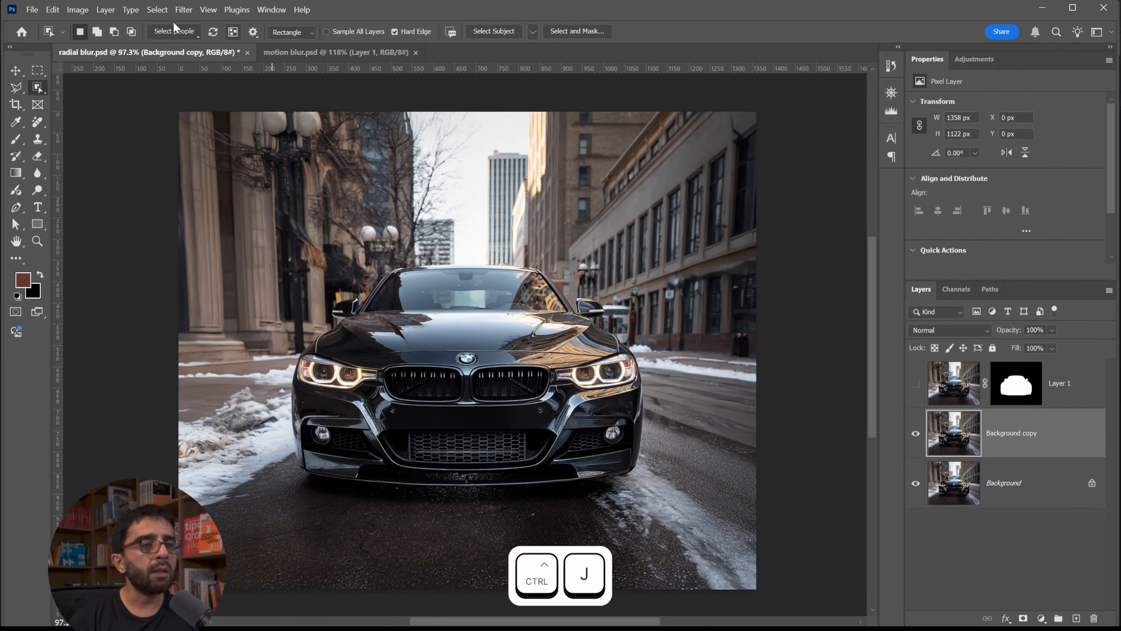
Apply a Zoom radial blur of 24 at Best quality to the background duplicate and show the masked car layer.
{"action": "left_click", "coordinate": [183, 9]}
{"action": "mouse_move", "coordinate": [298, 206]}
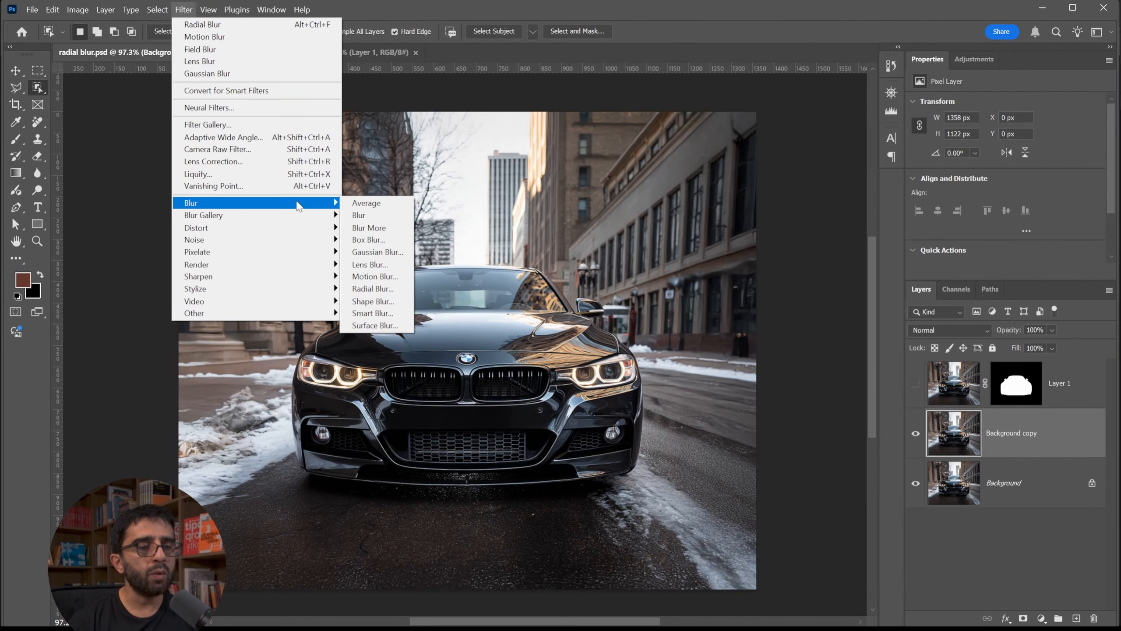
{"action": "left_click", "coordinate": [375, 288]}
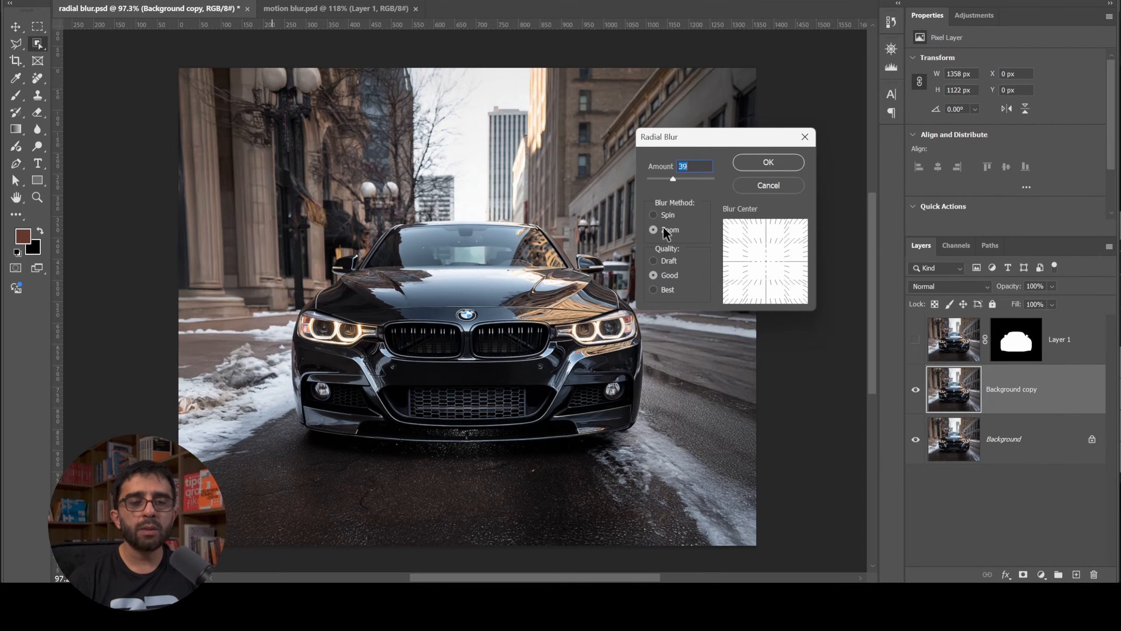
{"action": "left_click", "coordinate": [666, 229]}
{"action": "left_click_drag", "start_coordinate": [672, 177], "coordinate": [666, 178]}
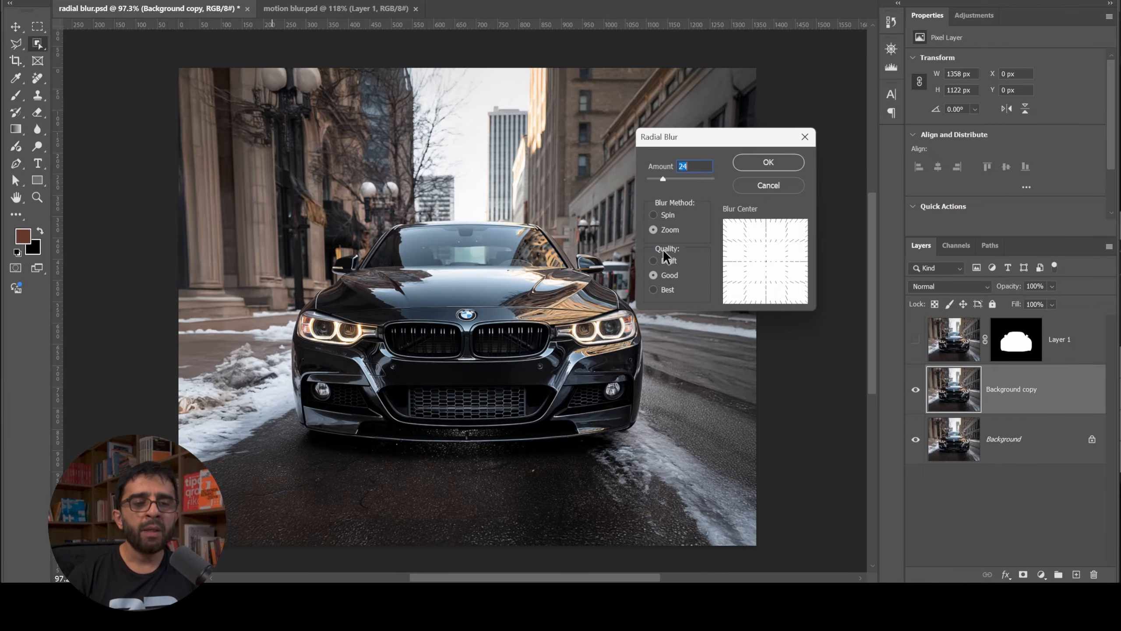
{"action": "left_click", "coordinate": [655, 259]}
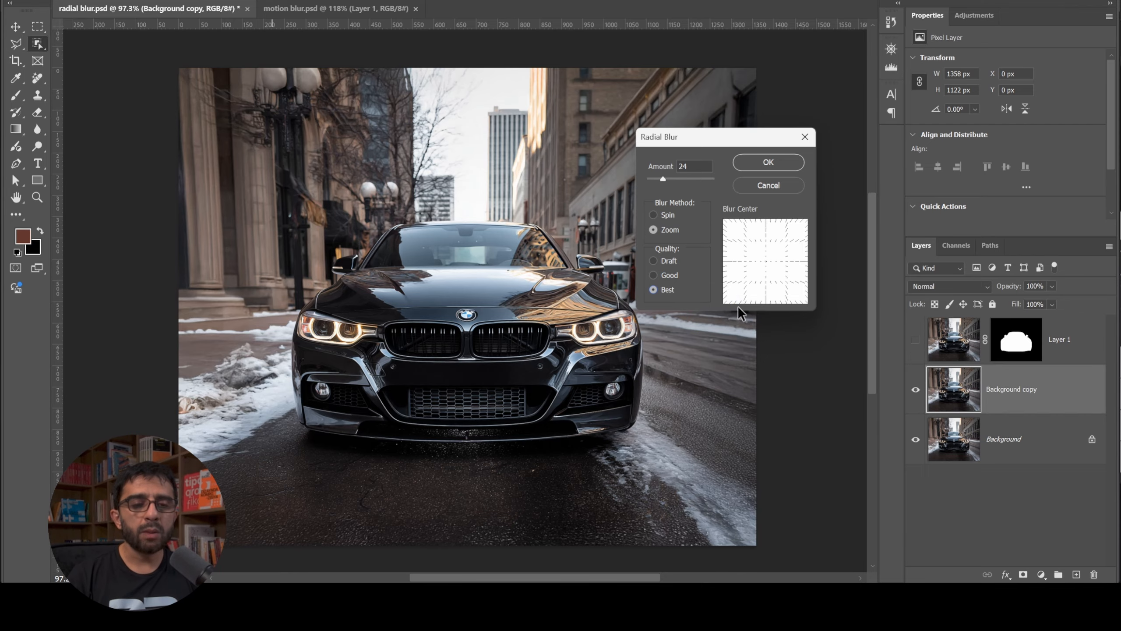
{"action": "left_click", "coordinate": [759, 167]}
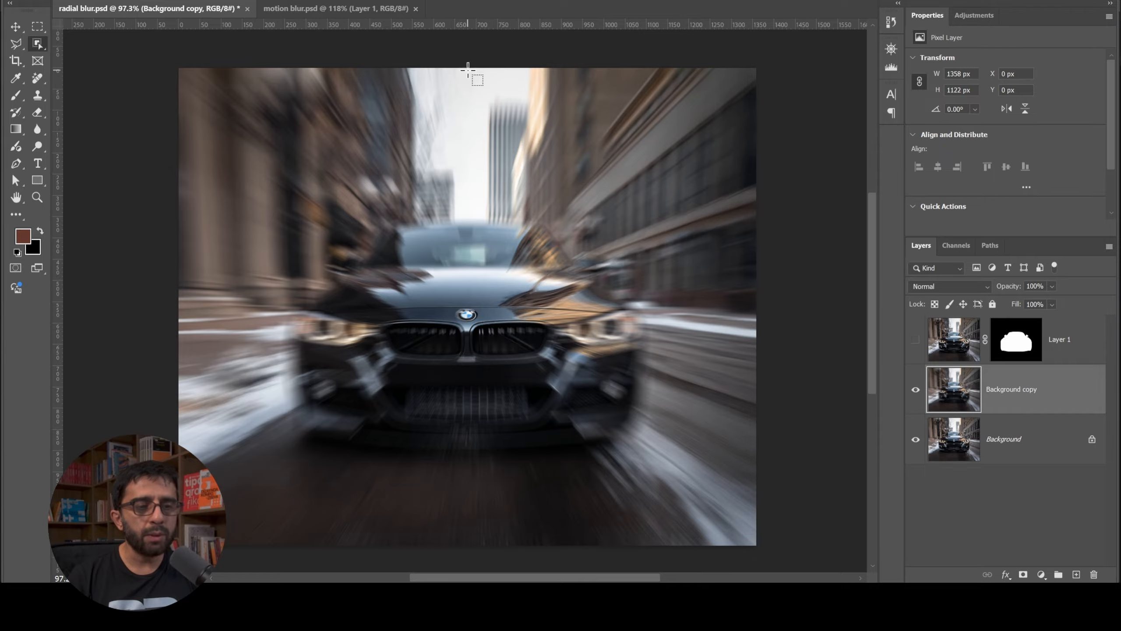
{"action": "left_click", "coordinate": [915, 339]}
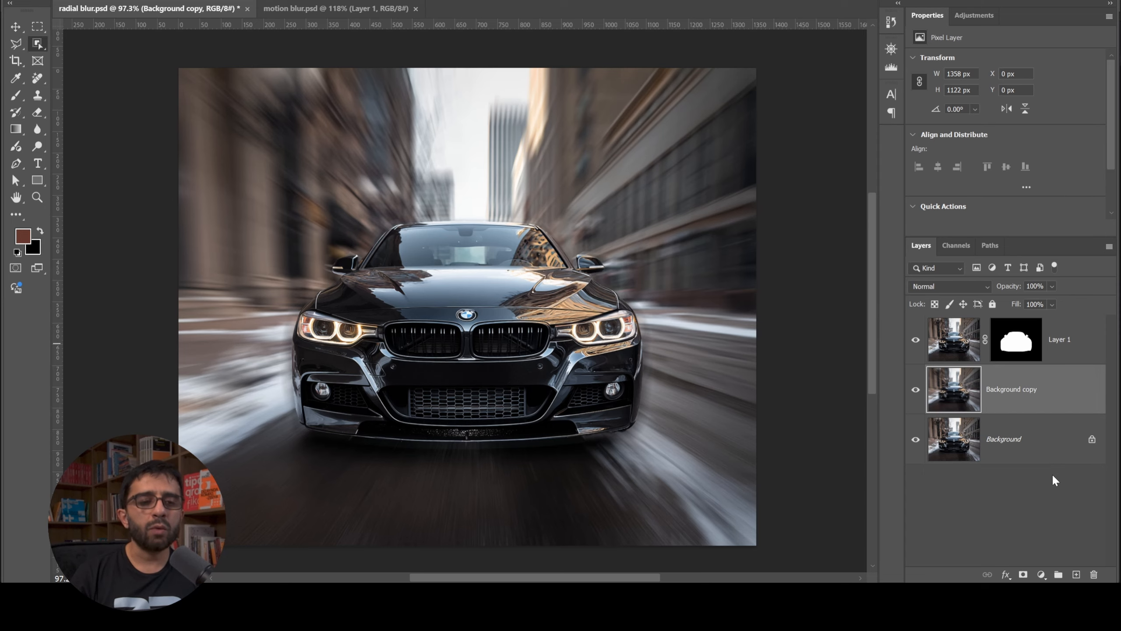
Duplicate the original Background layer again and hide the blurred copy above it.
{"action": "left_click", "coordinate": [1044, 439]}
{"action": "key", "text": "ctrl+j"}
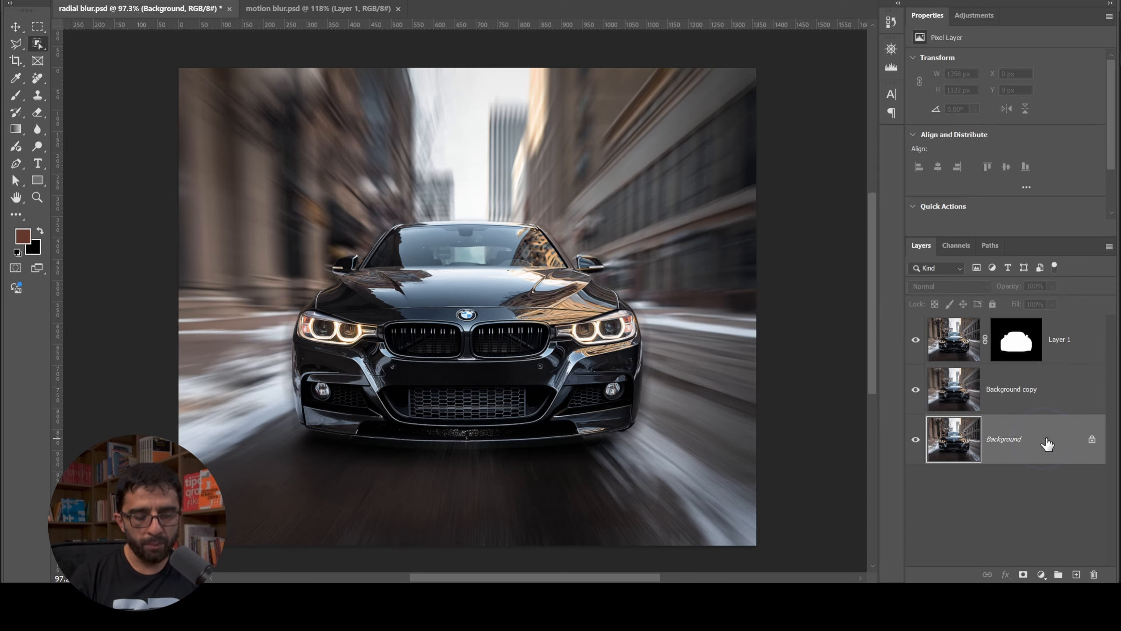
{"action": "left_click", "coordinate": [915, 389]}
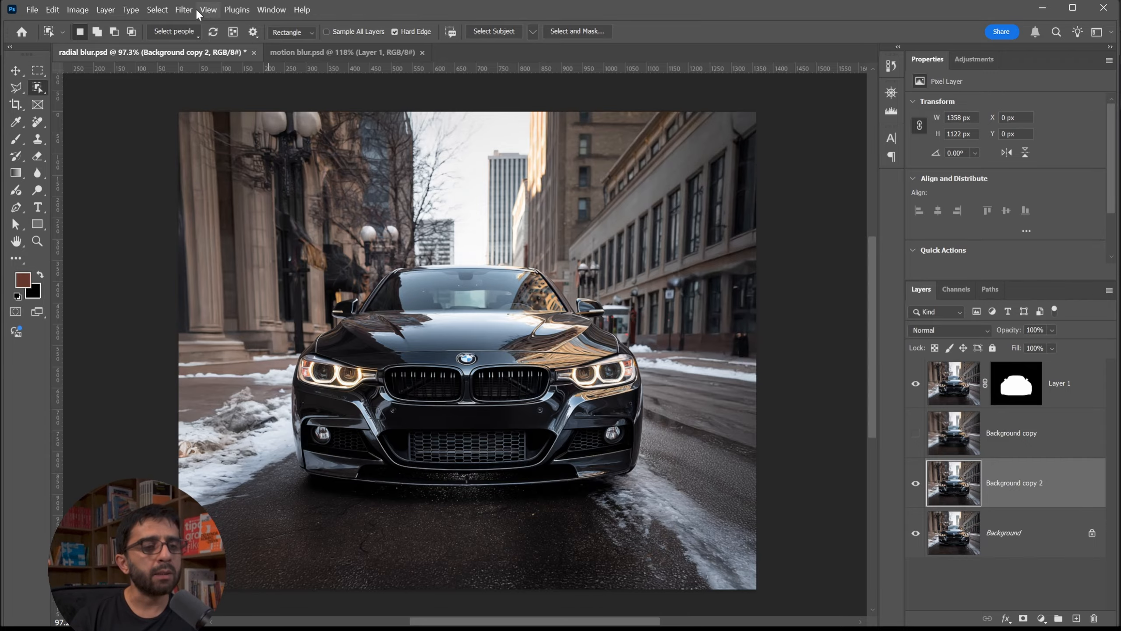
Apply a Zoom radial blur of 15 at Best quality to the new background duplicate, with the blur centre in the middle.
{"action": "left_click", "coordinate": [185, 9]}
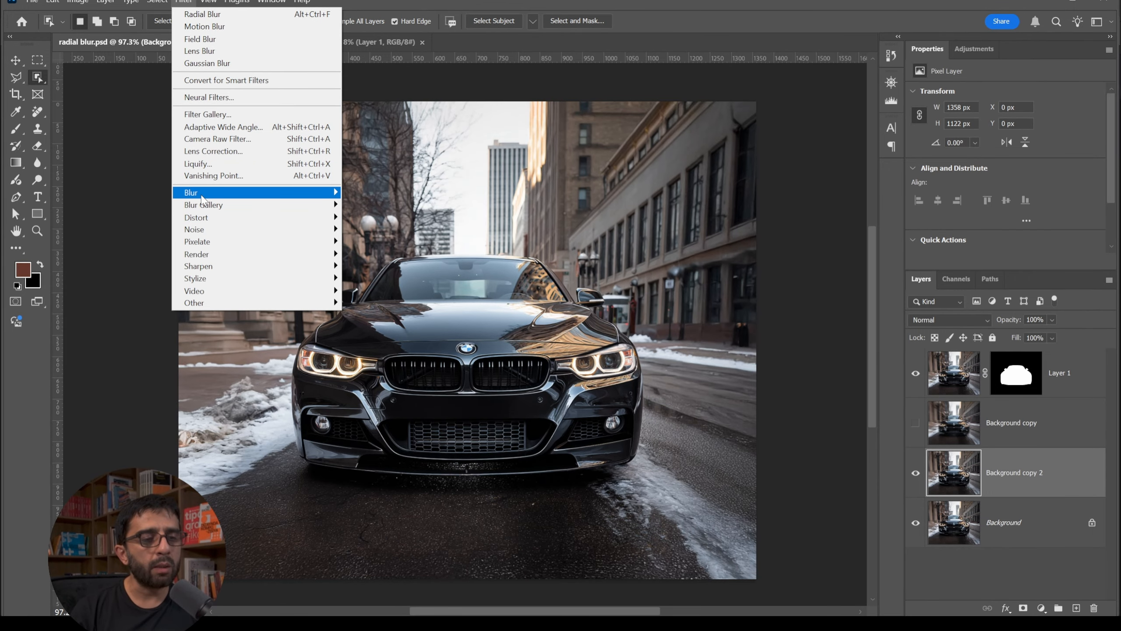
{"action": "mouse_move", "coordinate": [200, 194]}
{"action": "left_click", "coordinate": [371, 278]}
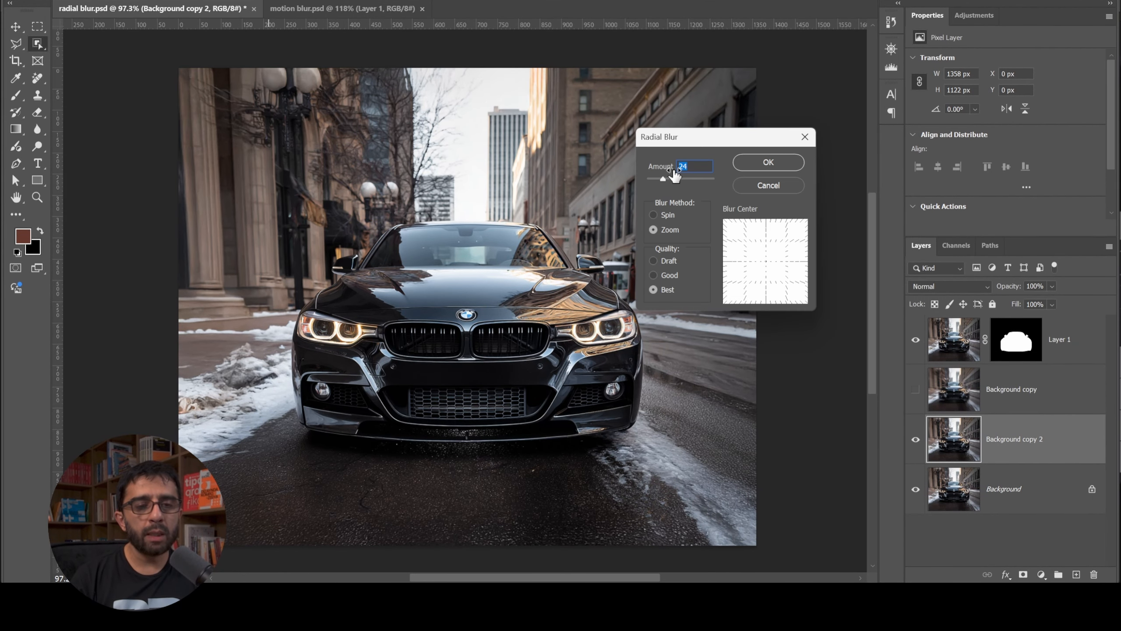
{"action": "type", "text": "15"}
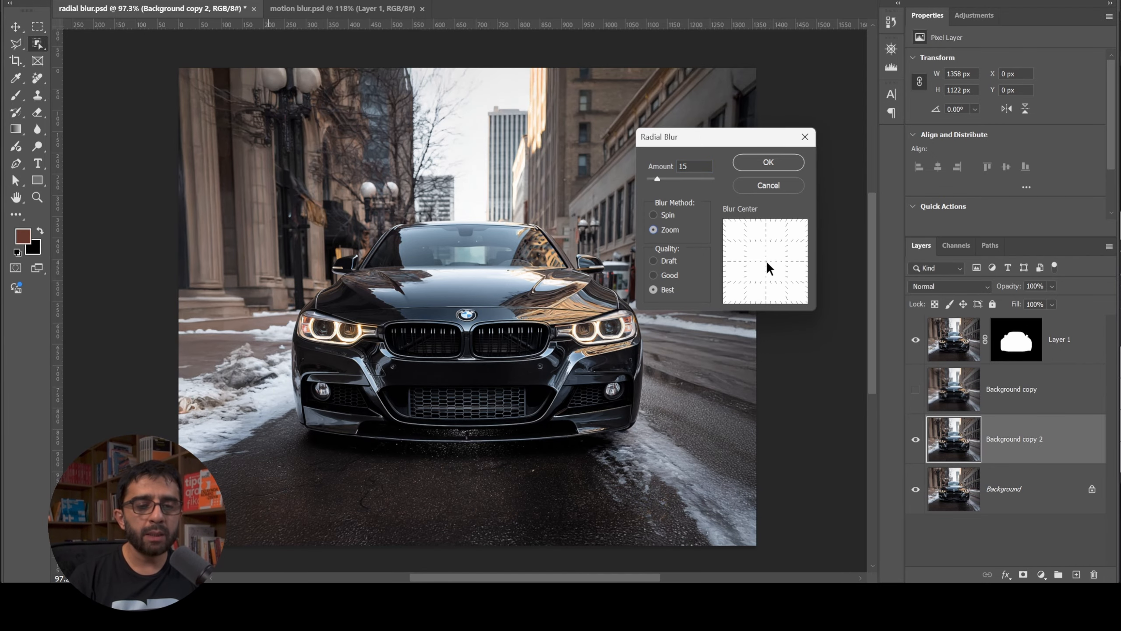
{"action": "left_click_drag", "start_coordinate": [767, 262], "coordinate": [767, 253]}
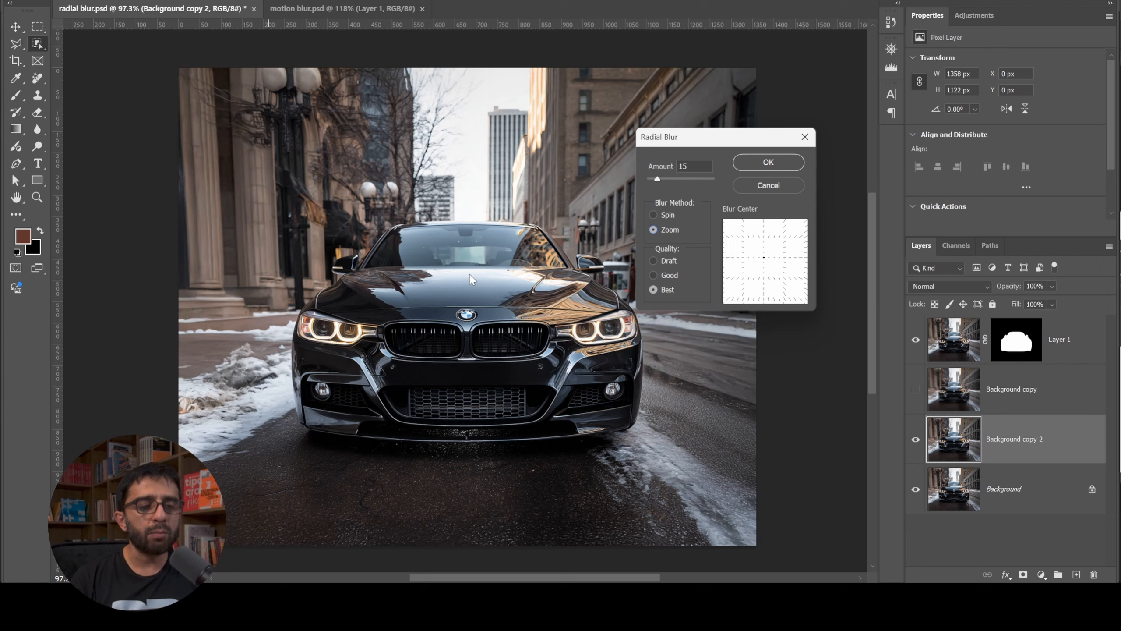
{"action": "left_click", "coordinate": [765, 261]}
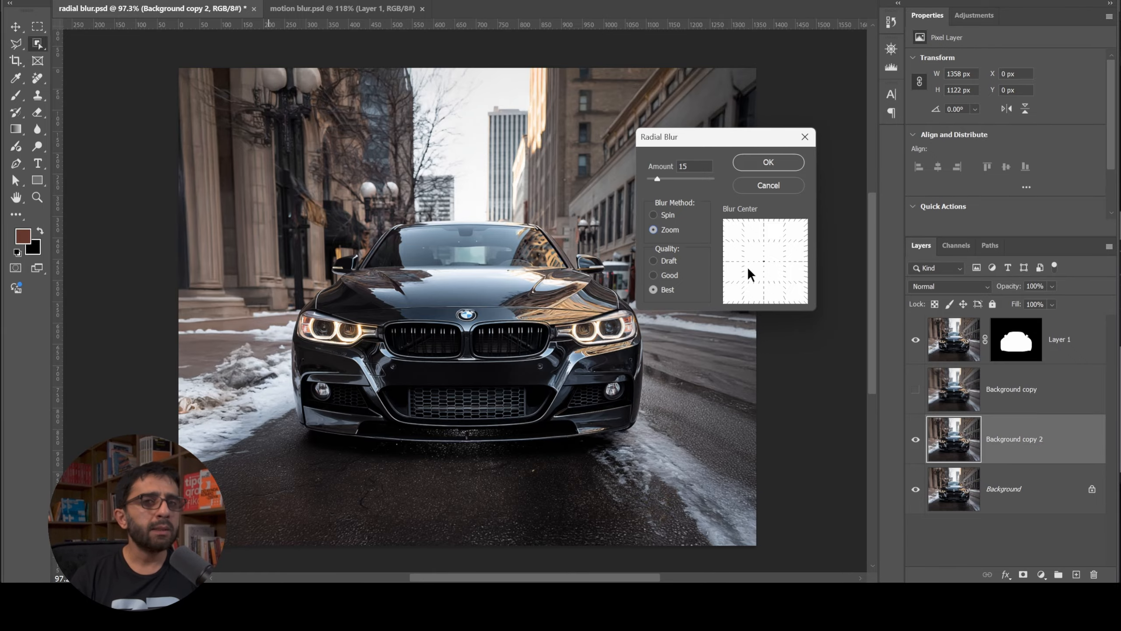
{"action": "left_click_drag", "start_coordinate": [746, 135], "coordinate": [752, 136]}
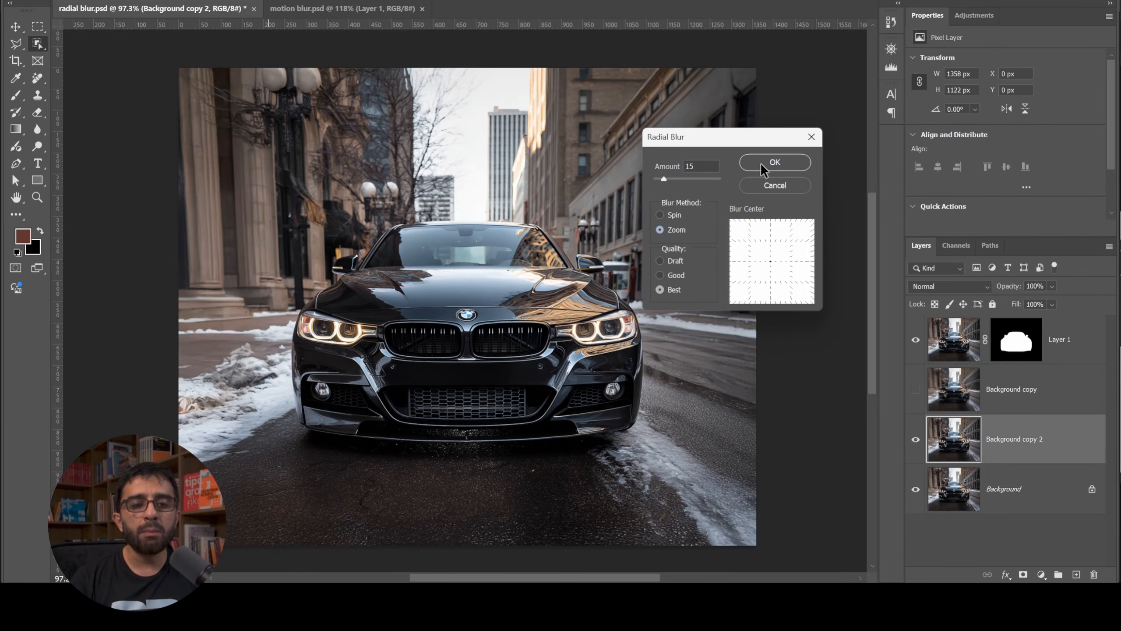
{"action": "left_click", "coordinate": [774, 162]}
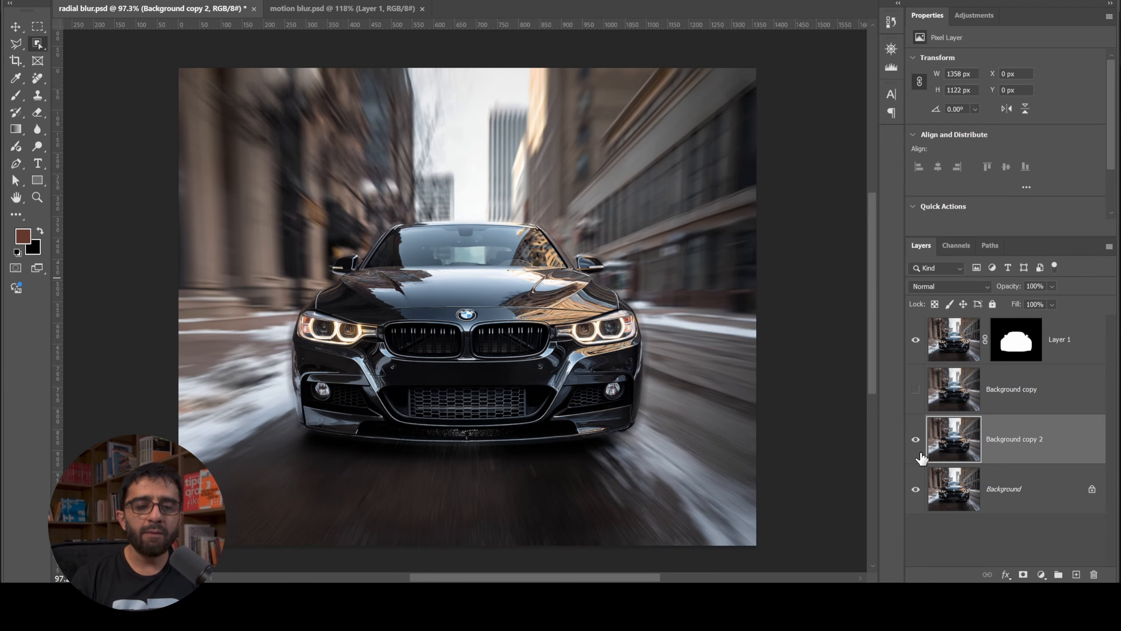
Compare the image with the stronger-blurred Background copy layer shown and hidden.
{"action": "left_click", "coordinate": [915, 389]}
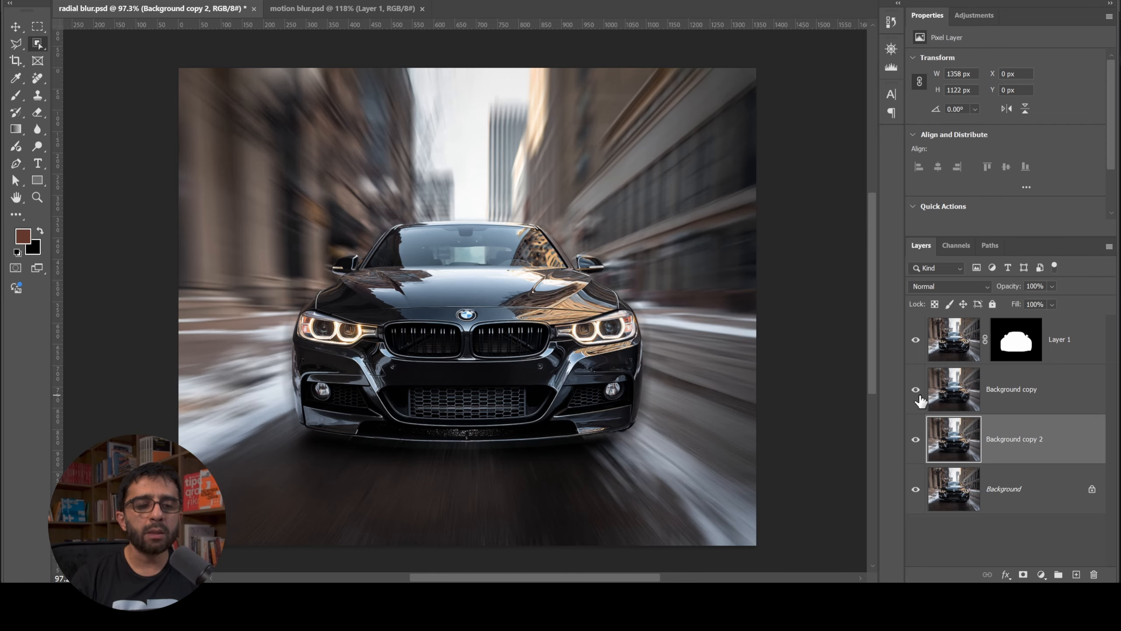
{"action": "left_click", "coordinate": [917, 392]}
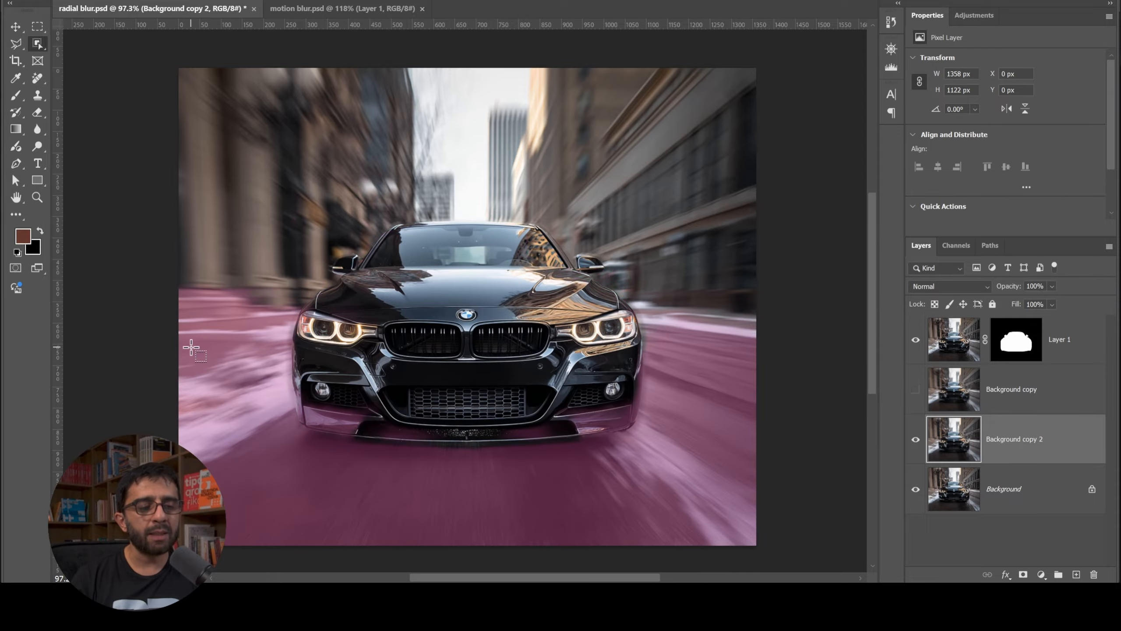
Add a layer mask to Background copy 2 and paint black over the road and snow around the car's lower half.
{"action": "left_click", "coordinate": [1023, 574]}
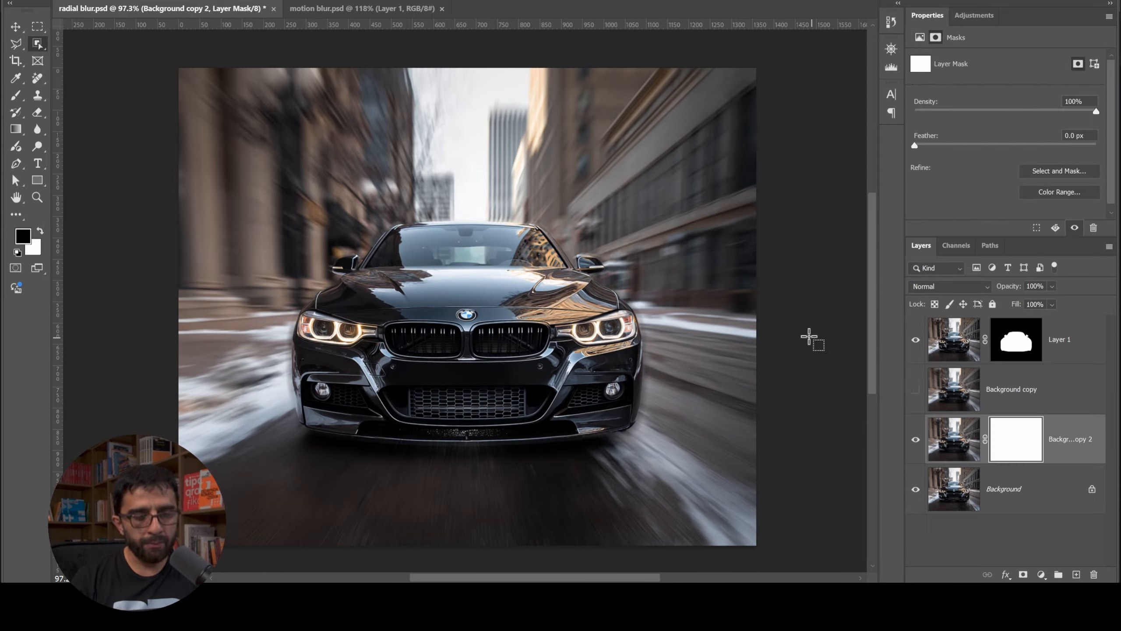
{"action": "key", "text": "b"}
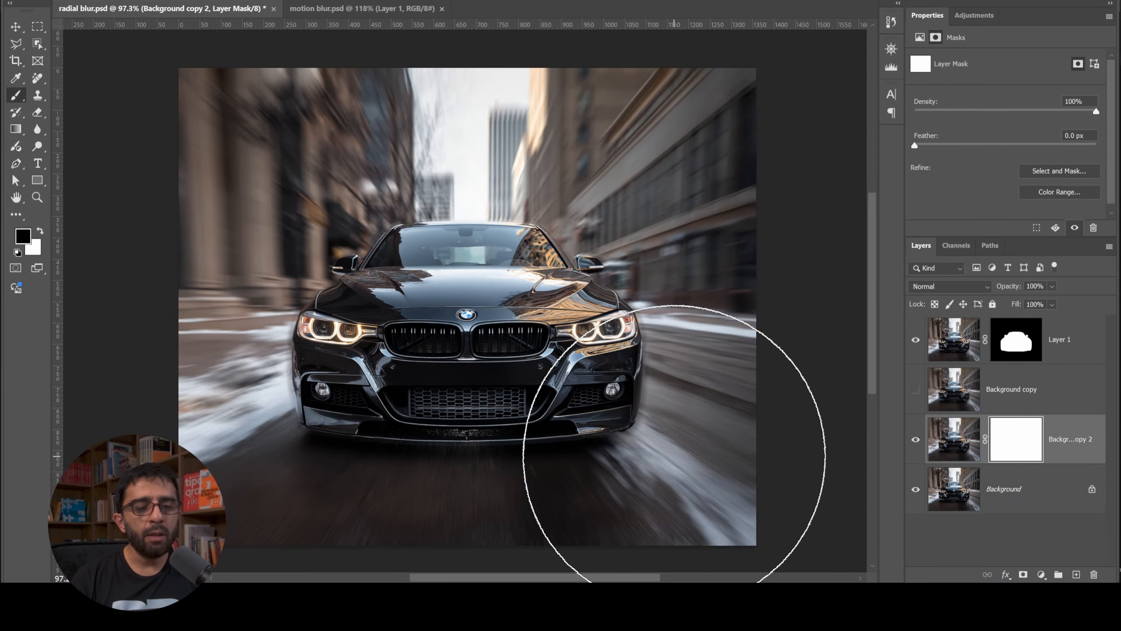
{"action": "left_click_drag", "start_coordinate": [673, 455], "coordinate": [706, 426]}
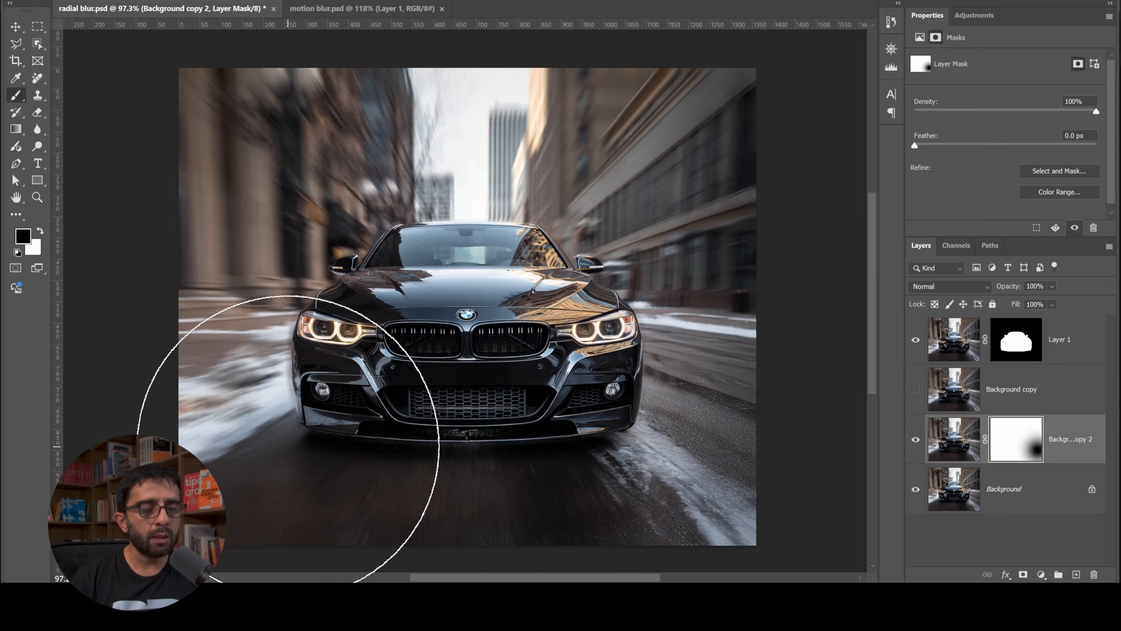
{"action": "left_click", "coordinate": [288, 446]}
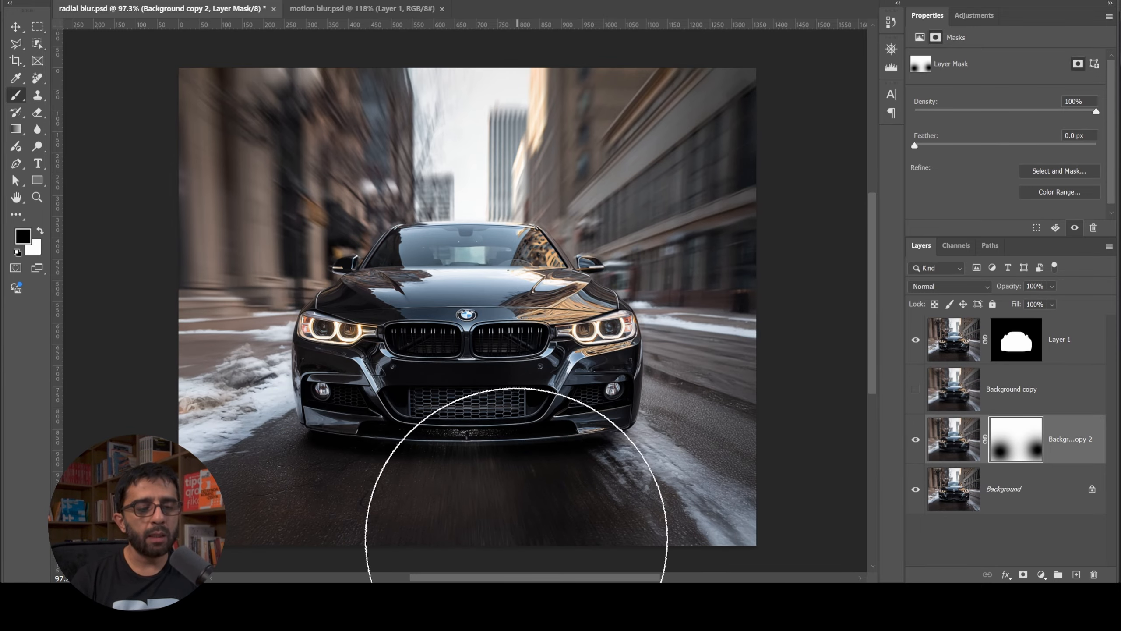
{"action": "left_click", "coordinate": [515, 539]}
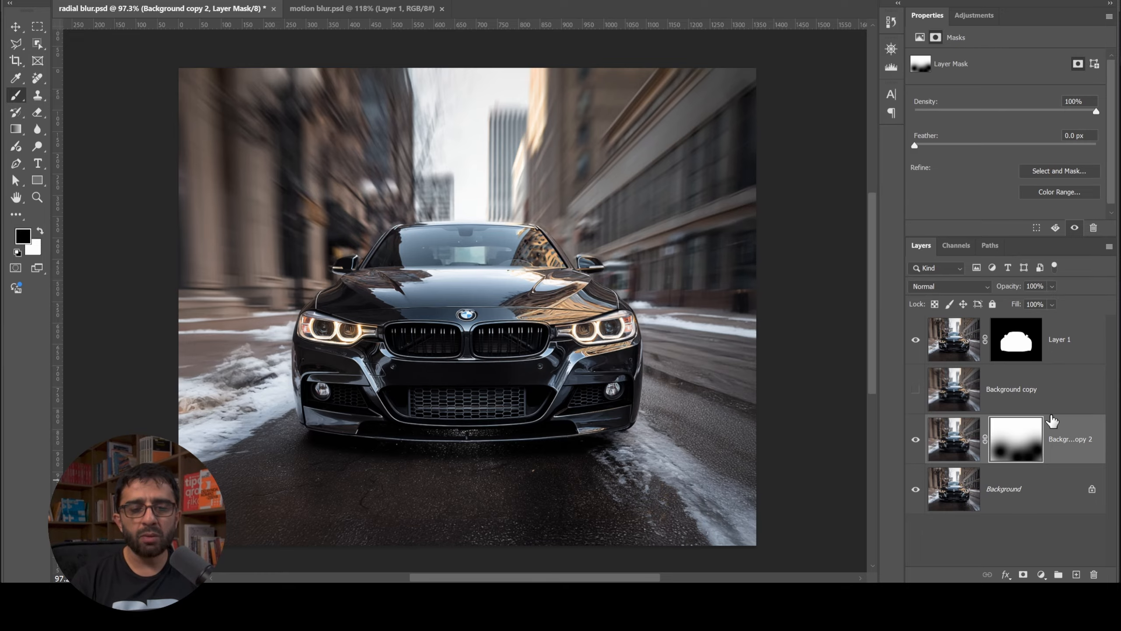
Delete the layer mask from Background copy 2 without applying it.
{"action": "left_click_drag", "start_coordinate": [1006, 439], "coordinate": [1095, 574]}
{"action": "left_click", "coordinate": [655, 217]}
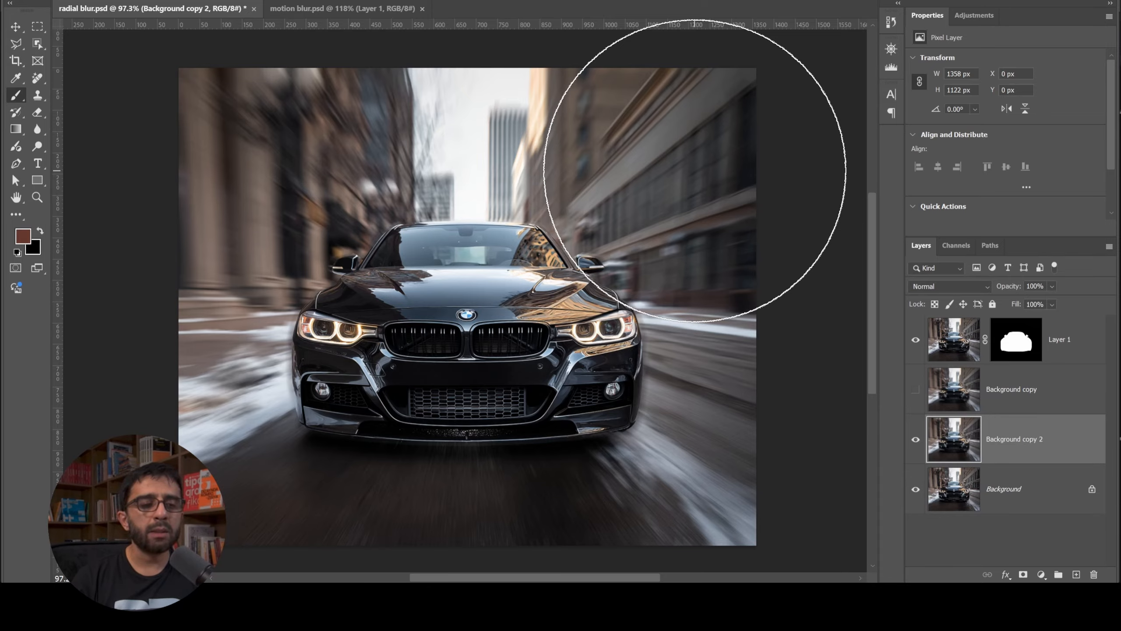
{"action": "key", "text": "v"}
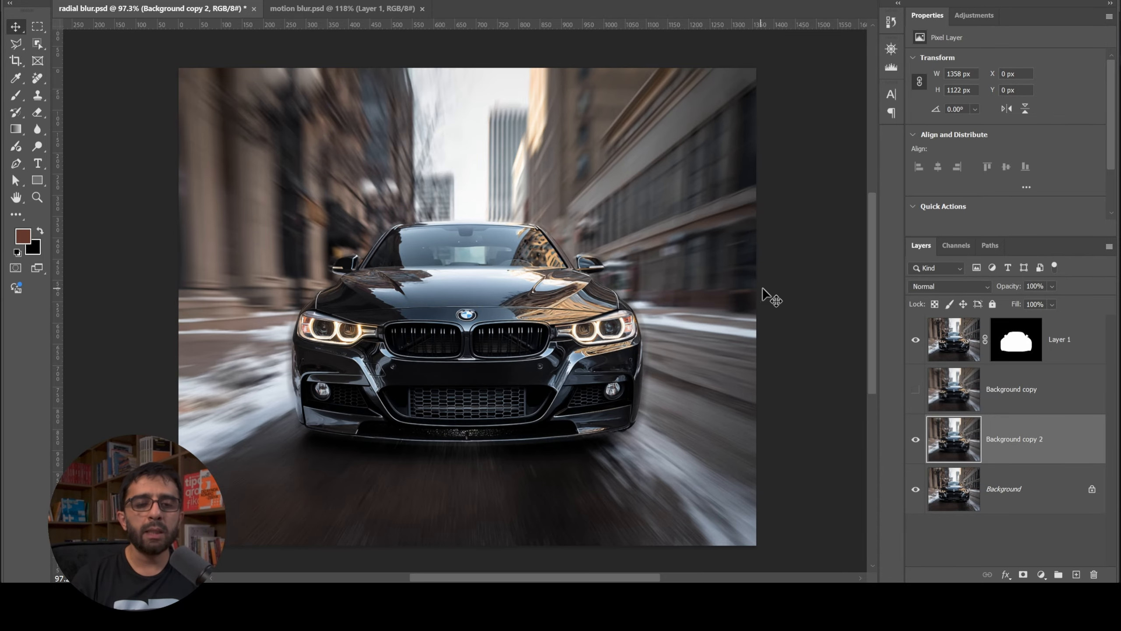
Switch to the motion blur.psd document and select Layer 1 with the street photo.
{"action": "left_click", "coordinate": [301, 9]}
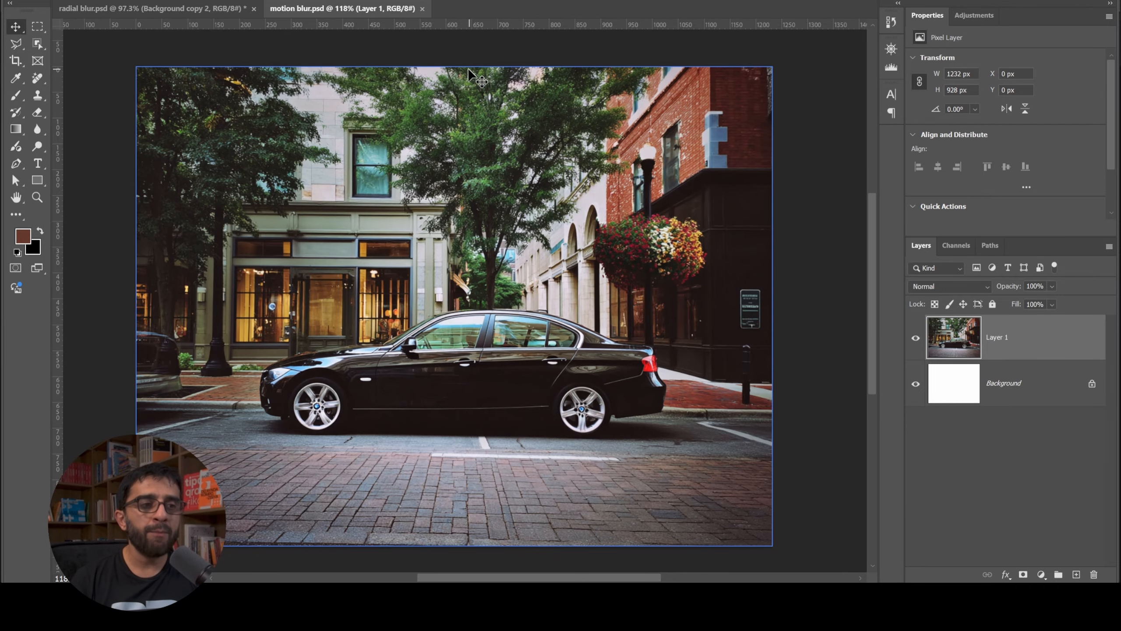
{"action": "key", "text": "ctrl+Tab"}
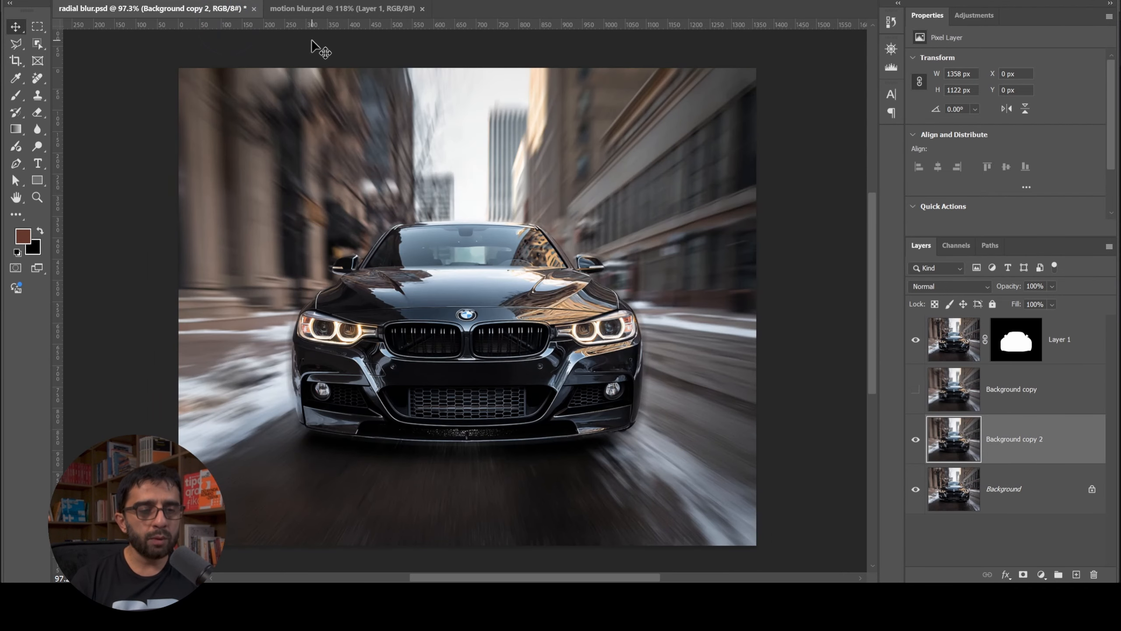
{"action": "key", "text": "z"}
{"action": "mouse_move", "coordinate": [493, 232]}
{"action": "left_mouse_down"}
{"action": "mouse_move", "coordinate": [553, 231]}
{"action": "mouse_move", "coordinate": [502, 226]}
{"action": "left_mouse_up"}
{"action": "key", "text": "ctrl+Tab"}
{"action": "key", "text": "v"}
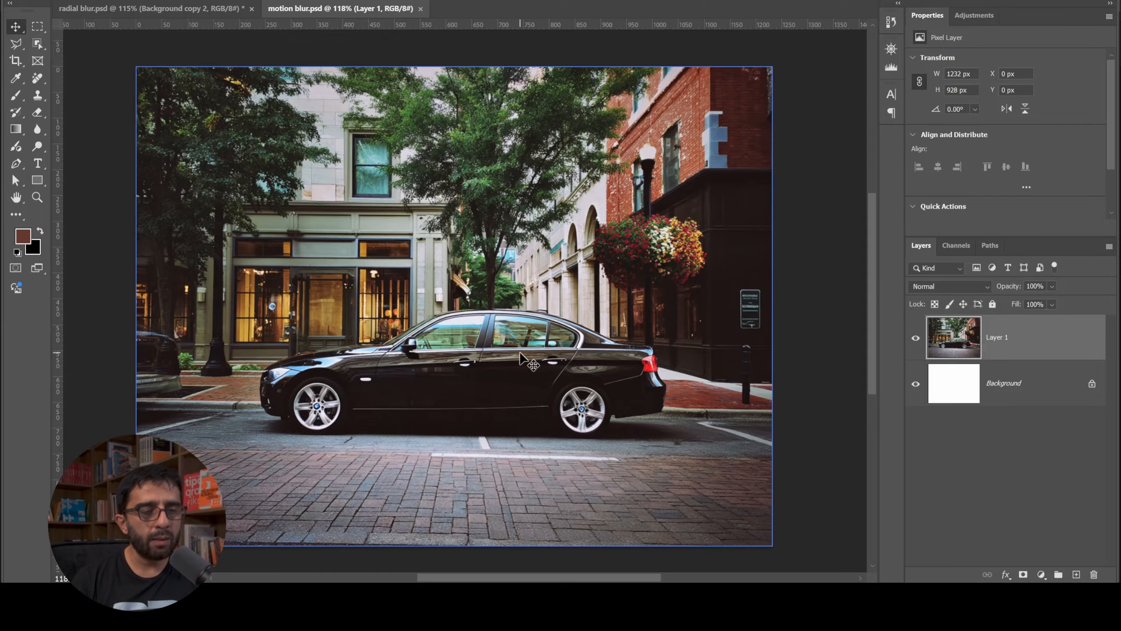
{"action": "key", "text": "z"}
{"action": "mouse_move", "coordinate": [455, 337]}
{"action": "left_mouse_down"}
{"action": "mouse_move", "coordinate": [511, 318]}
{"action": "mouse_move", "coordinate": [448, 331]}
{"action": "mouse_move", "coordinate": [464, 331]}
{"action": "mouse_move", "coordinate": [458, 323]}
{"action": "left_mouse_up"}
{"action": "key", "text": "v"}
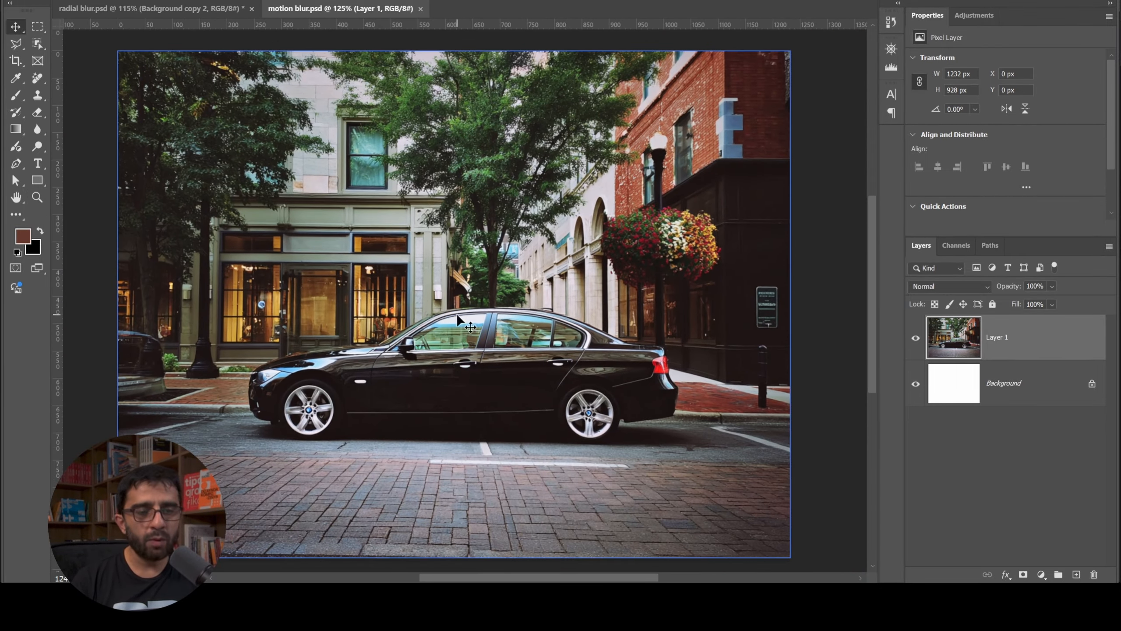
{"action": "left_click", "coordinate": [995, 336]}
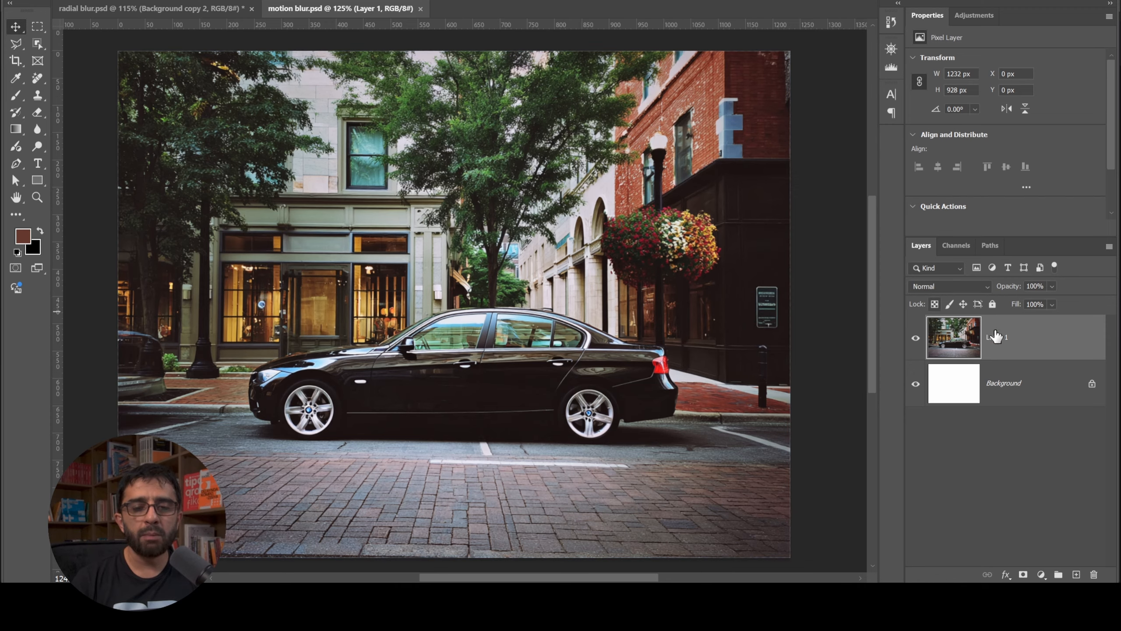
Examine the street photo around the side-view car, including the partly visible car and lamp post at its edge.
{"action": "left_click_drag", "start_coordinate": [605, 282], "coordinate": [609, 277]}
{"action": "left_click_drag", "start_coordinate": [186, 375], "coordinate": [728, 336]}
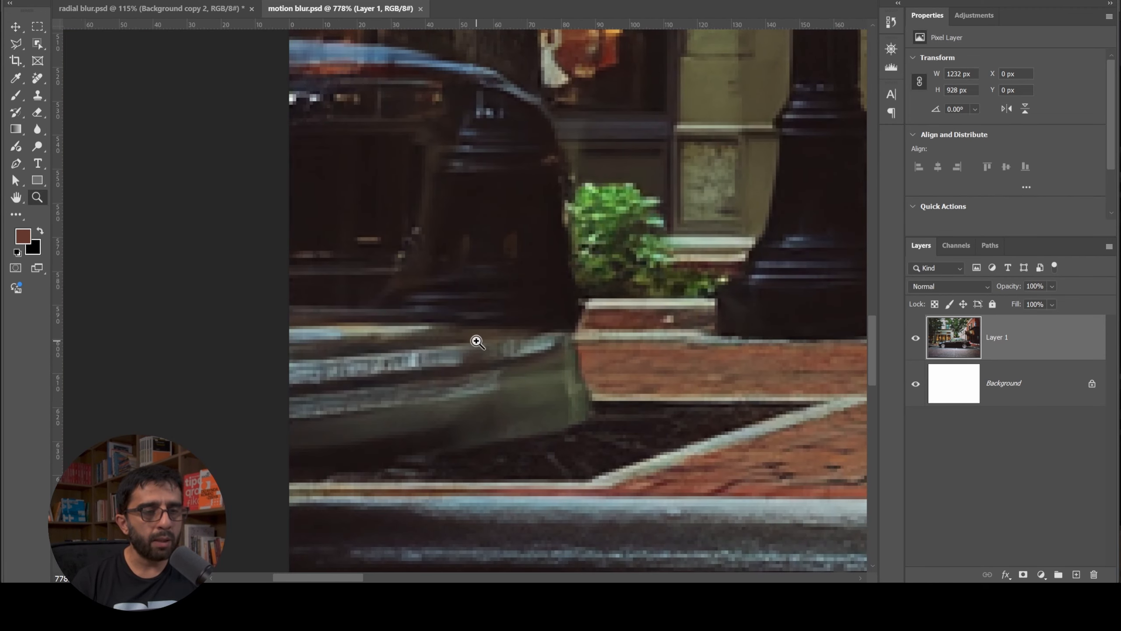
{"action": "left_click_drag", "start_coordinate": [472, 340], "coordinate": [450, 343]}
{"action": "left_click_drag", "start_coordinate": [457, 246], "coordinate": [421, 246]}
{"action": "key", "text": "v"}
{"action": "left_click_drag", "start_coordinate": [576, 264], "coordinate": [159, 280]}
{"action": "left_click_drag", "start_coordinate": [364, 284], "coordinate": [348, 283]}
{"action": "left_click_drag", "start_coordinate": [547, 271], "coordinate": [492, 309]}
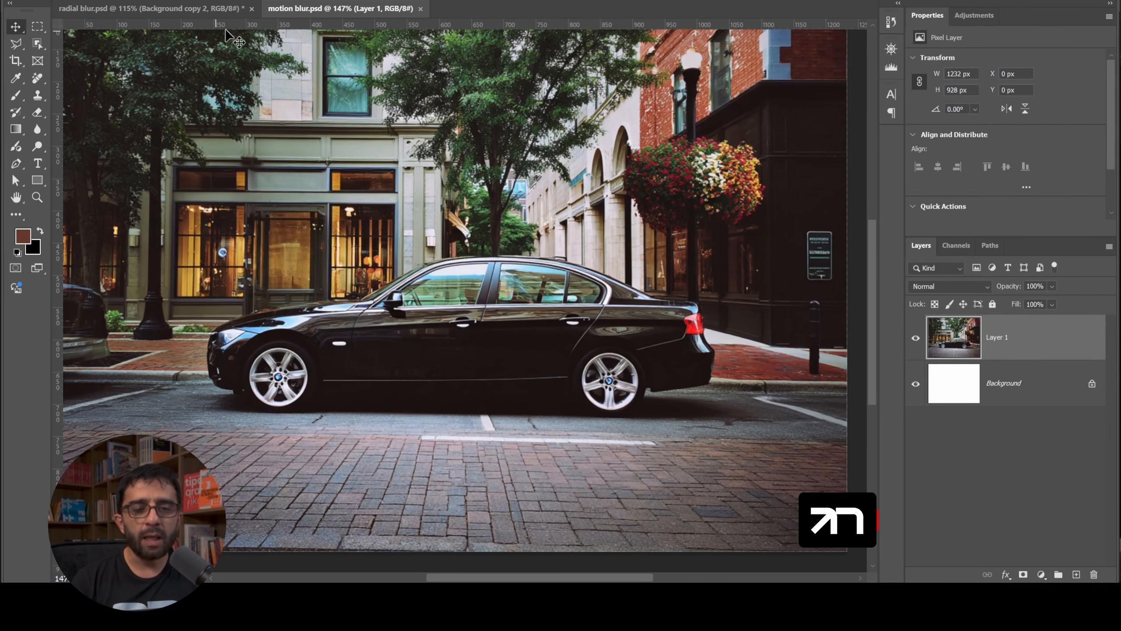
{"action": "left_click_drag", "start_coordinate": [455, 225], "coordinate": [443, 299]}
{"action": "key", "text": "z"}
{"action": "scroll", "coordinate": [369, 328], "scroll_direction": "up", "scroll_amount": 2}
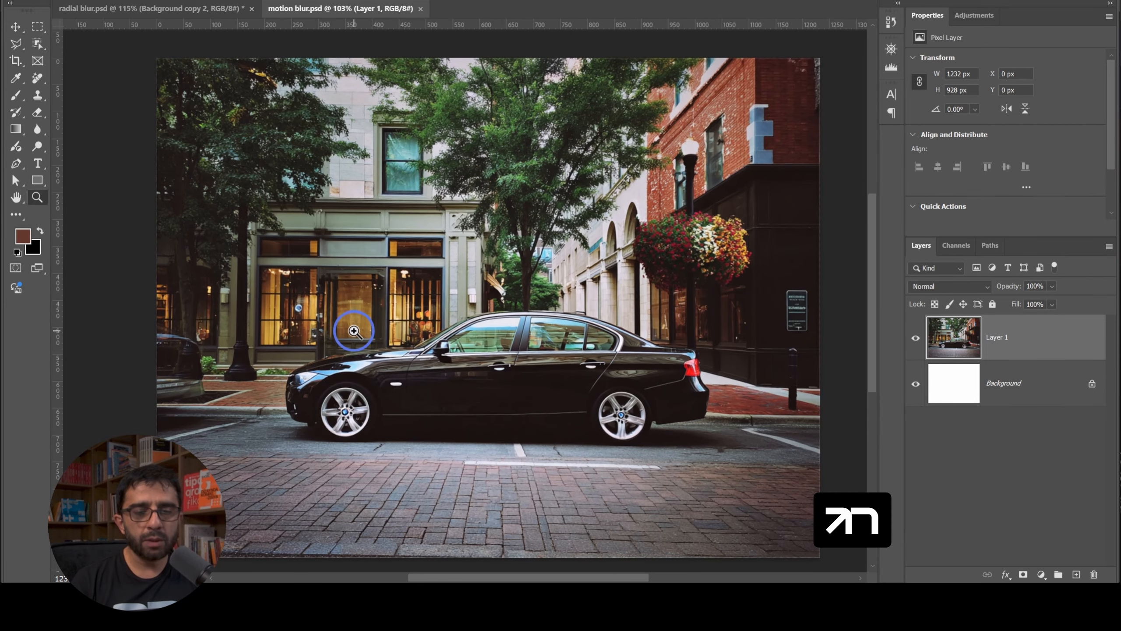
{"action": "left_click_drag", "start_coordinate": [670, 294], "coordinate": [660, 290]}
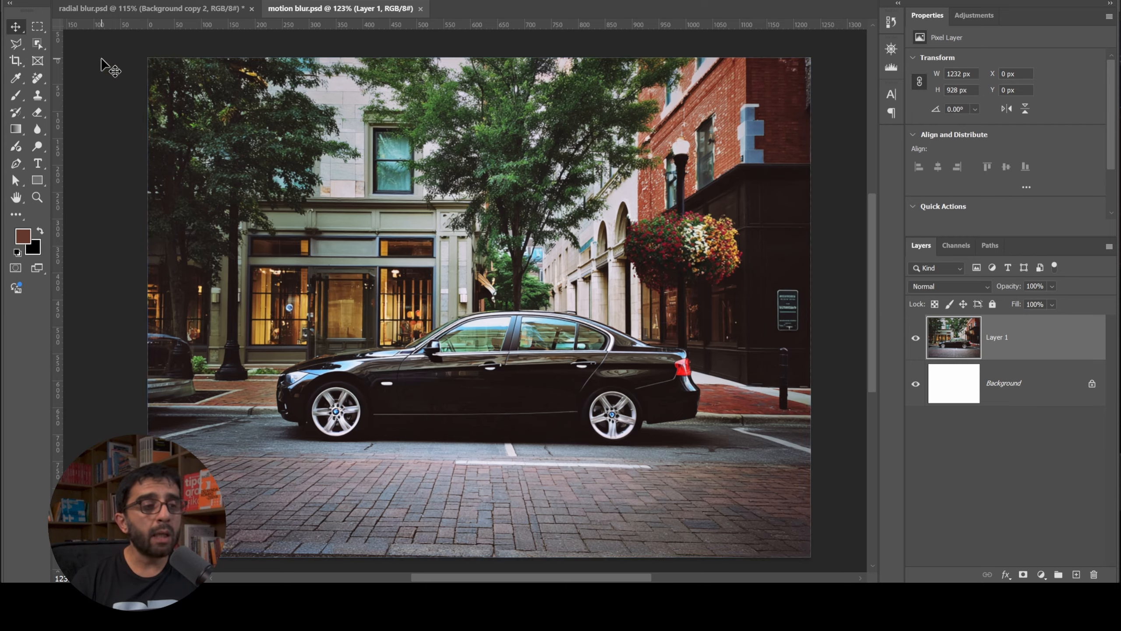
Select the black side-view car with the Object Selection tool and copy it to a new layer.
{"action": "left_click", "coordinate": [38, 43]}
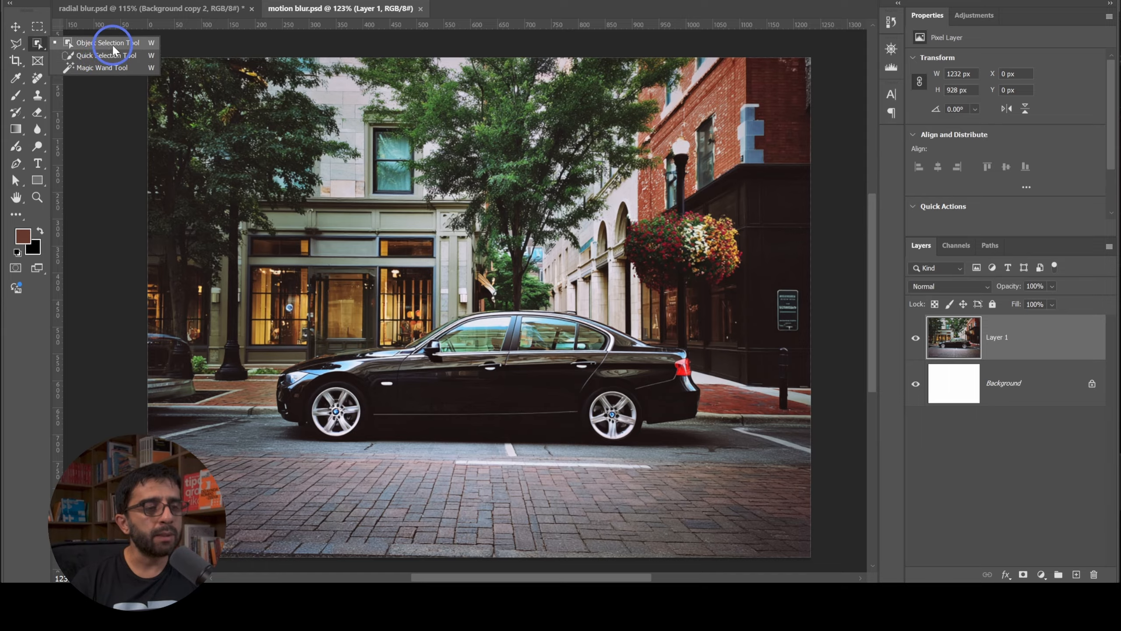
{"action": "left_click_drag", "start_coordinate": [246, 224], "coordinate": [770, 476]}
{"action": "key", "text": "ctrl+j"}
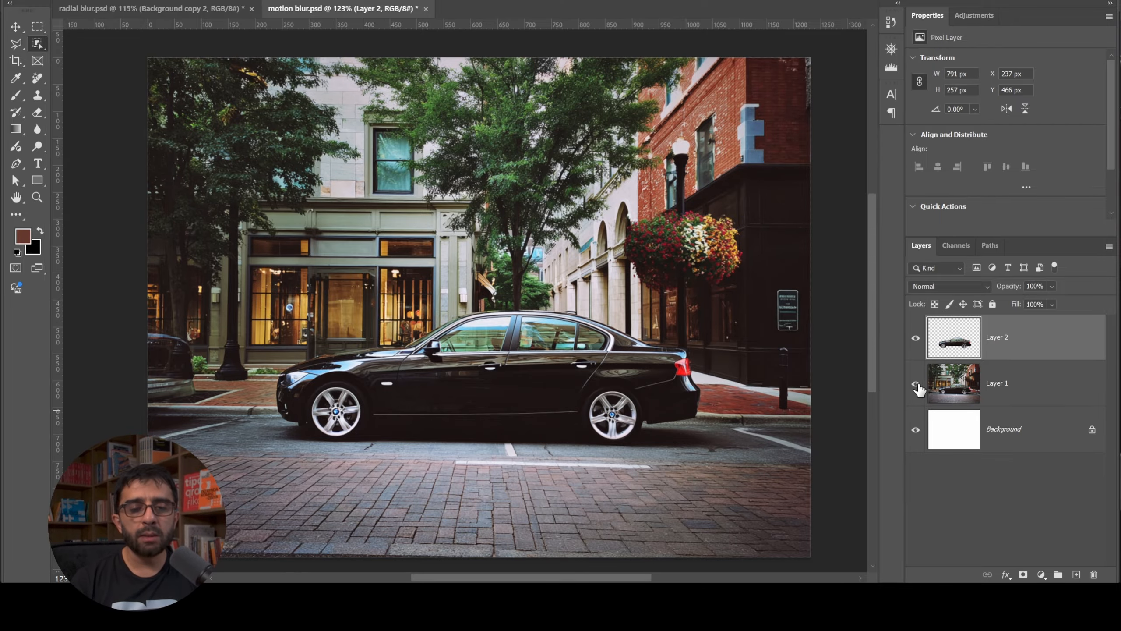
Hide the white Background layer and the cut-out car on Layer 2, and duplicate Layer 1.
{"action": "left_click_drag", "start_coordinate": [916, 384], "coordinate": [916, 429]}
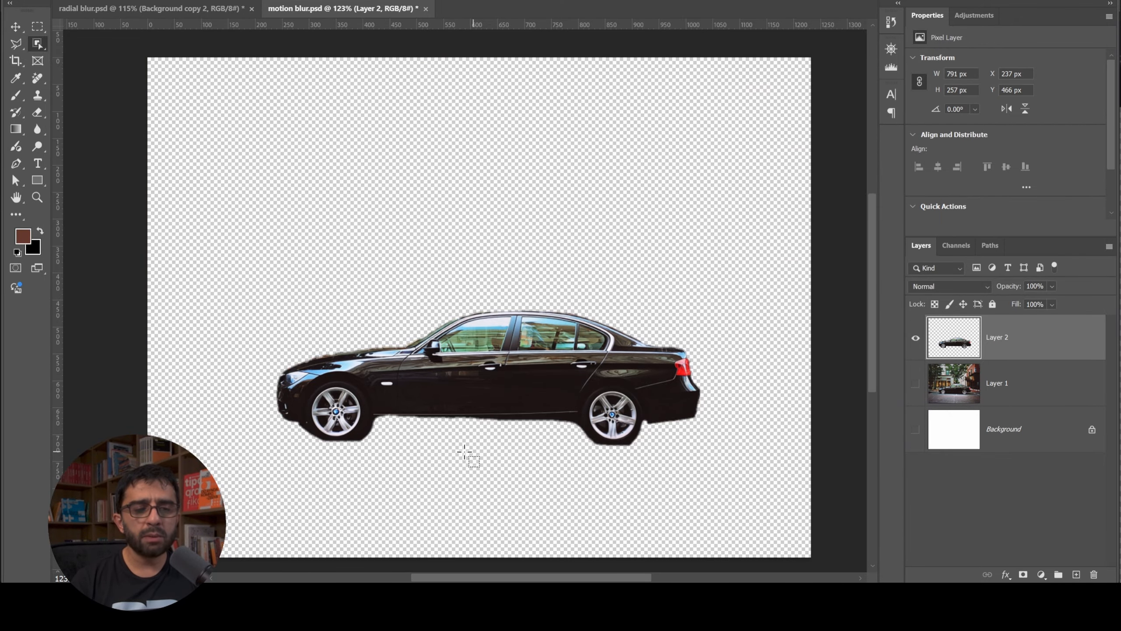
{"action": "left_click", "coordinate": [915, 383]}
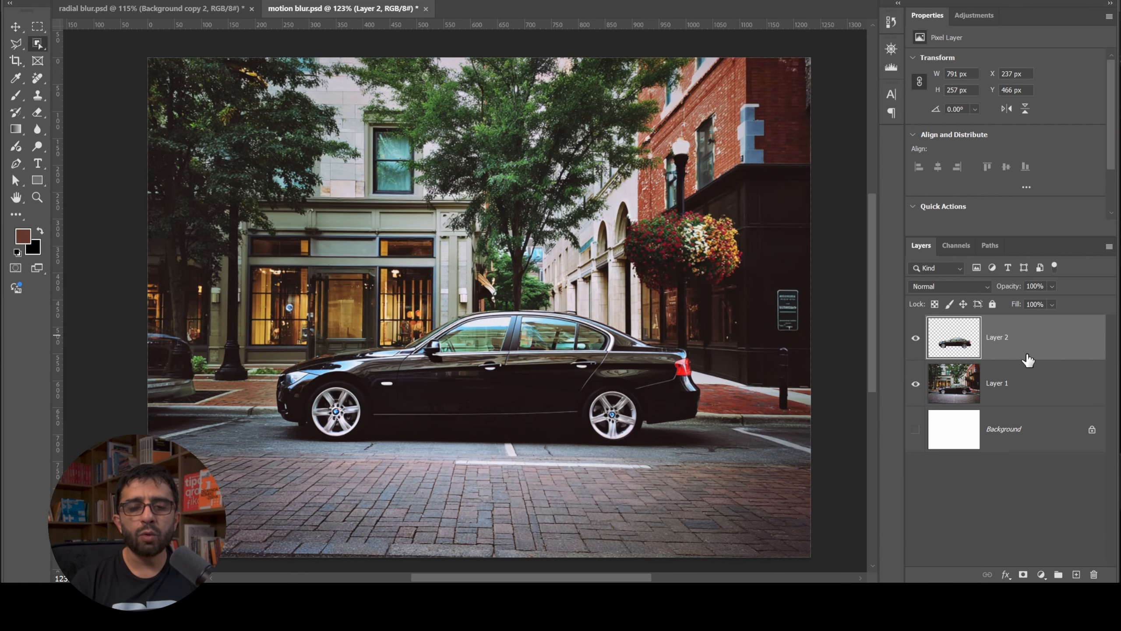
{"action": "left_click", "coordinate": [1011, 387]}
{"action": "key", "text": "ctrl+j"}
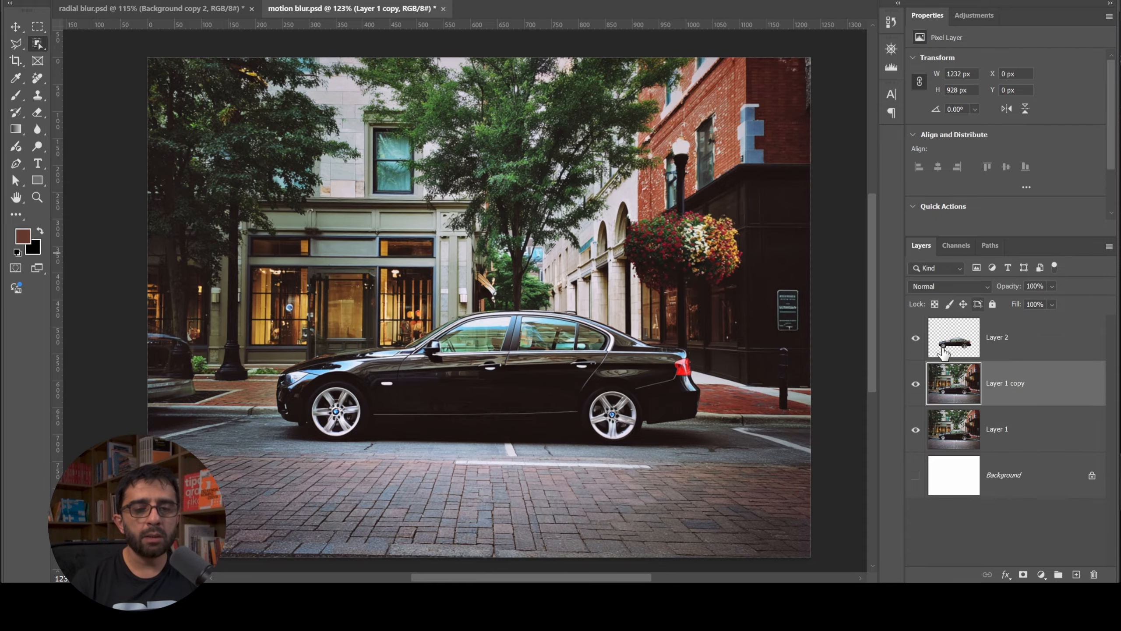
{"action": "left_click", "coordinate": [915, 337]}
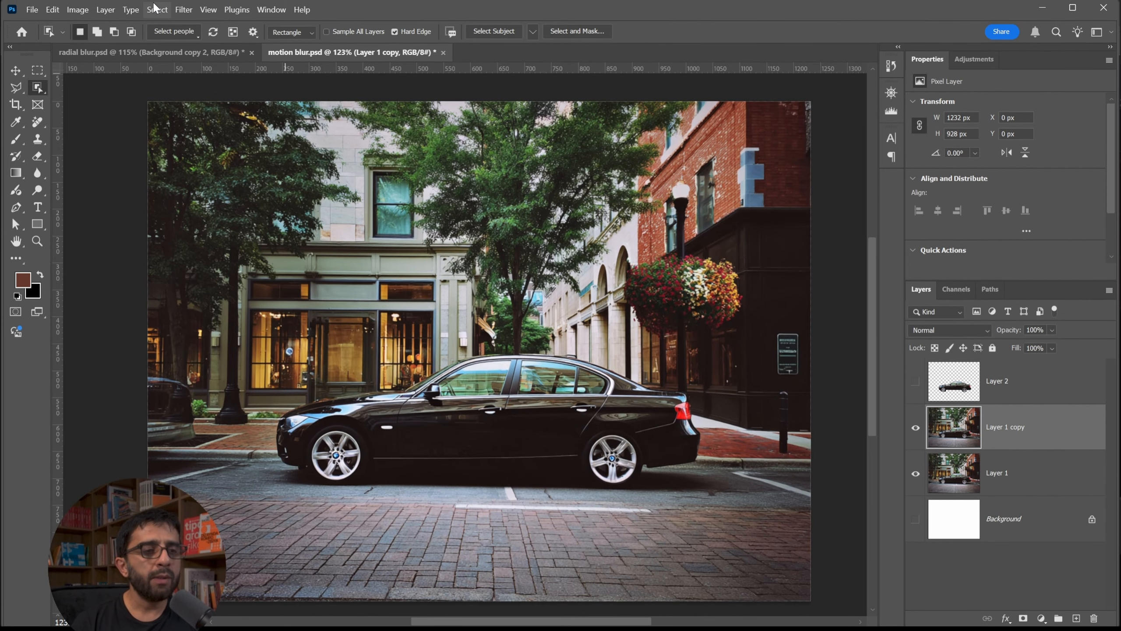
Start a Motion Blur on Layer 1 copy, try an angle of -83°, and set the angle to 0°.
{"action": "left_click", "coordinate": [184, 9]}
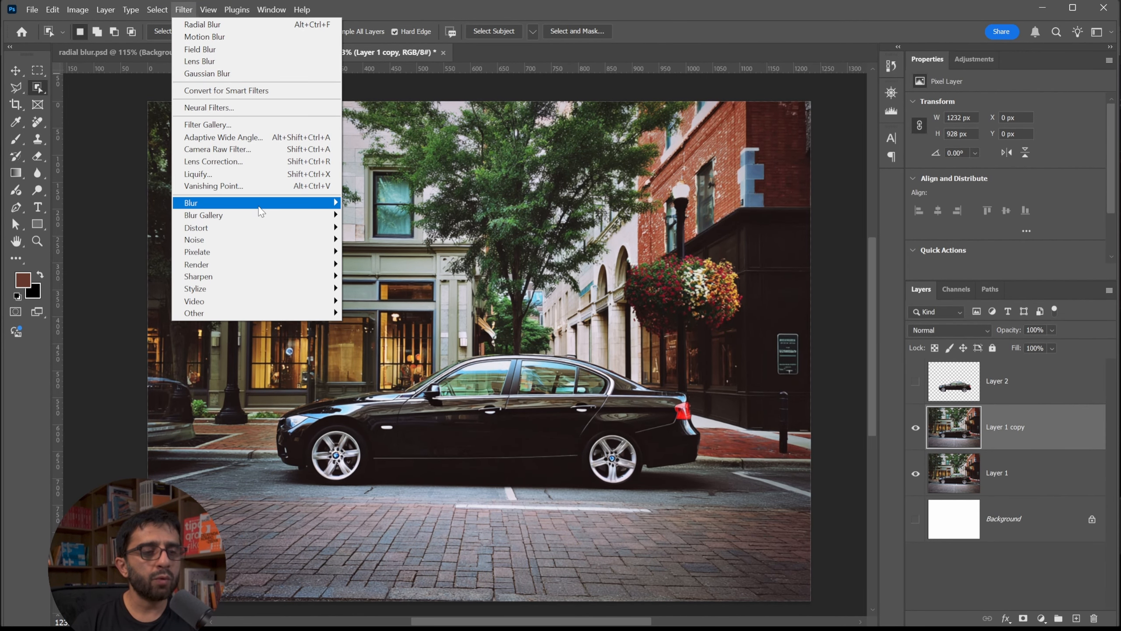
{"action": "mouse_move", "coordinate": [287, 204]}
{"action": "left_click", "coordinate": [380, 279]}
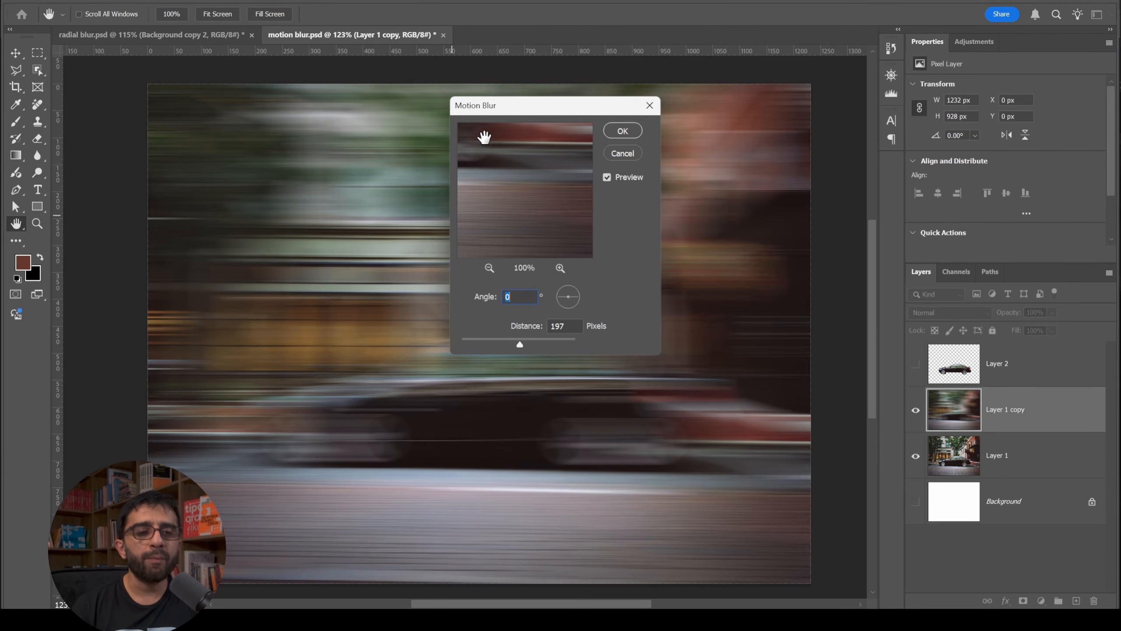
{"action": "left_click_drag", "start_coordinate": [486, 123], "coordinate": [697, 102]}
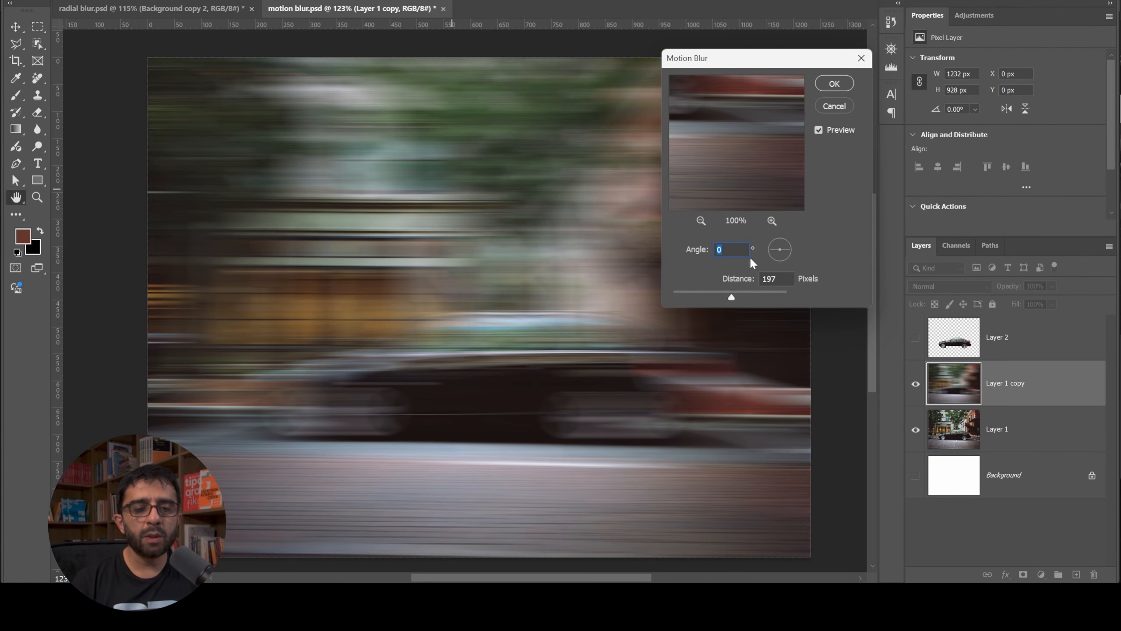
{"action": "left_click_drag", "start_coordinate": [768, 61], "coordinate": [766, 84]}
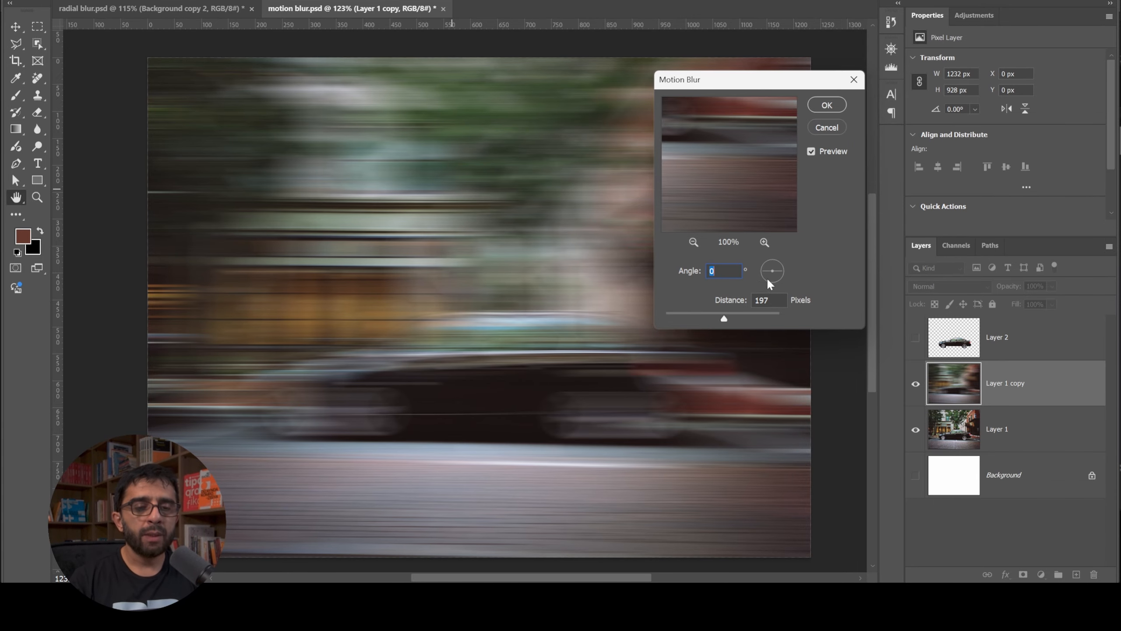
{"action": "left_click_drag", "start_coordinate": [775, 272], "coordinate": [768, 322]}
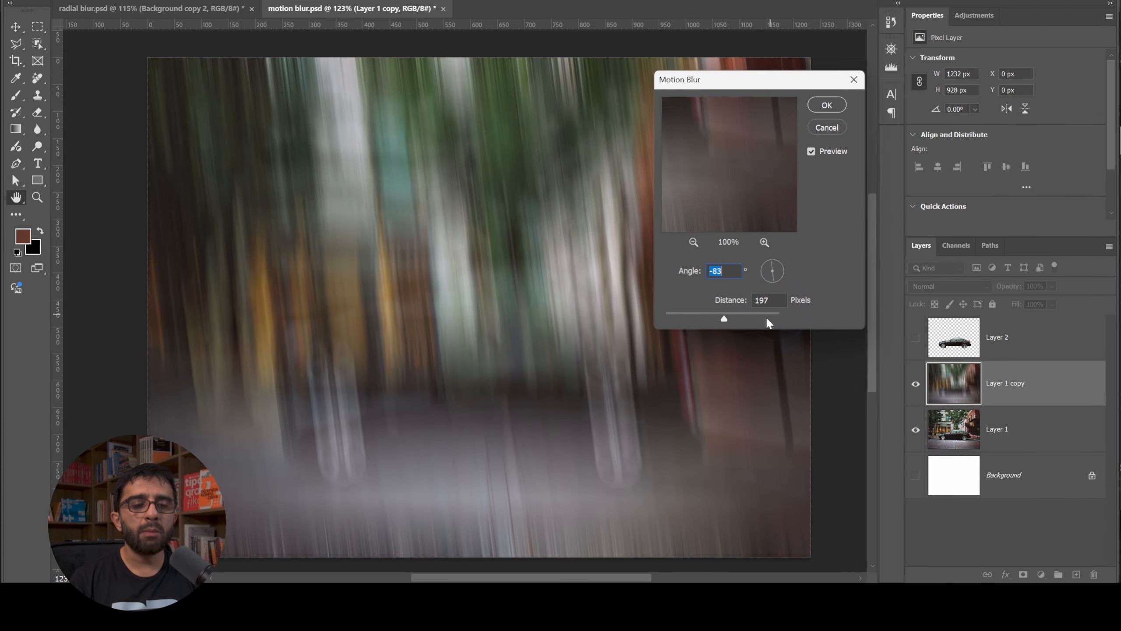
{"action": "left_click_drag", "start_coordinate": [774, 264], "coordinate": [740, 271]}
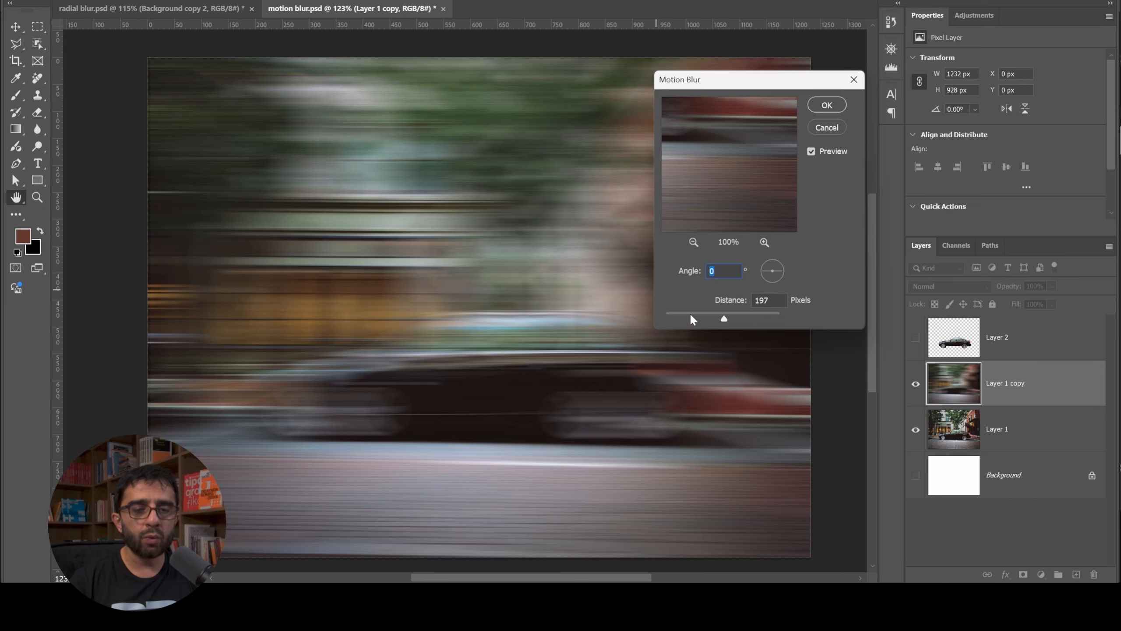
Try Motion Blur distances of 26 and 12 pixels, and set the distance to 16 pixels.
{"action": "left_click_drag", "start_coordinate": [690, 316], "coordinate": [682, 319]}
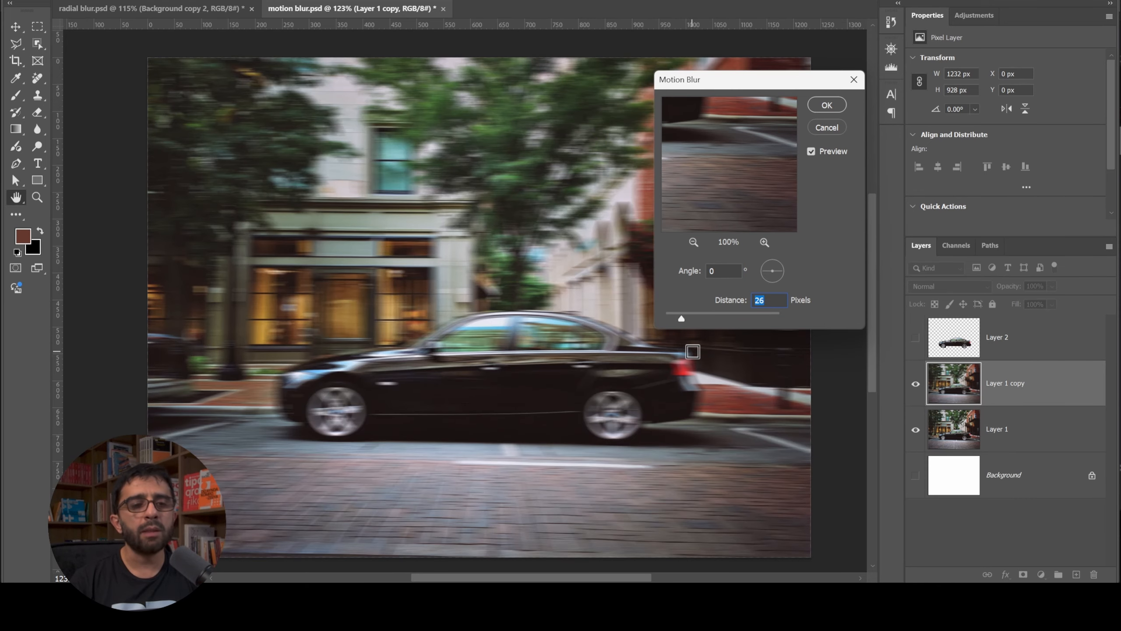
{"action": "type", "text": "1"}
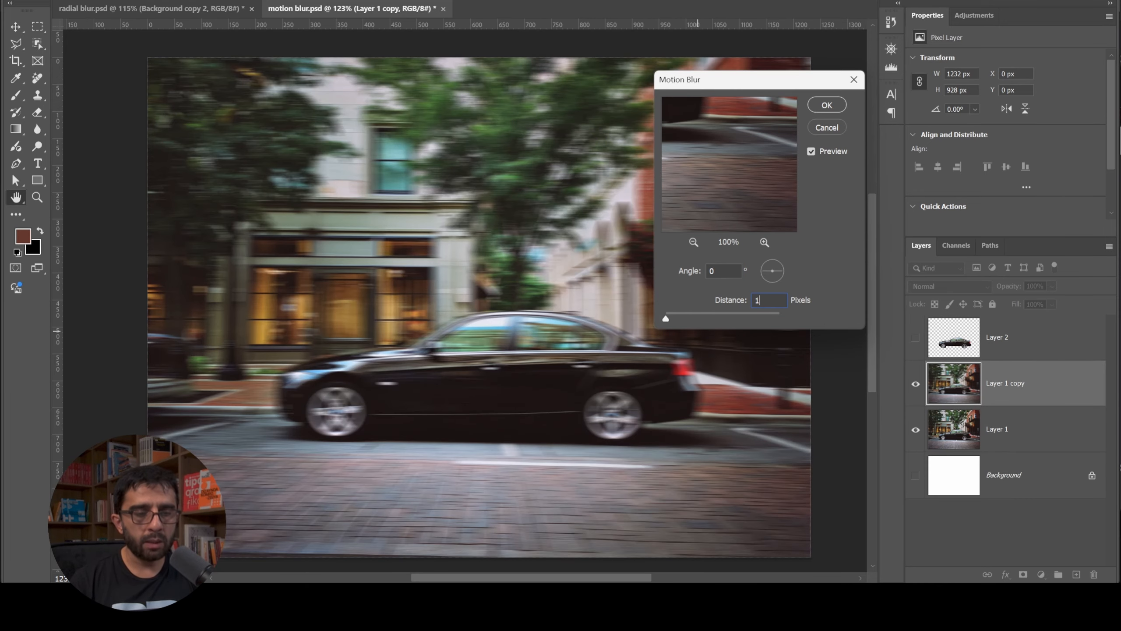
{"action": "type", "text": "2"}
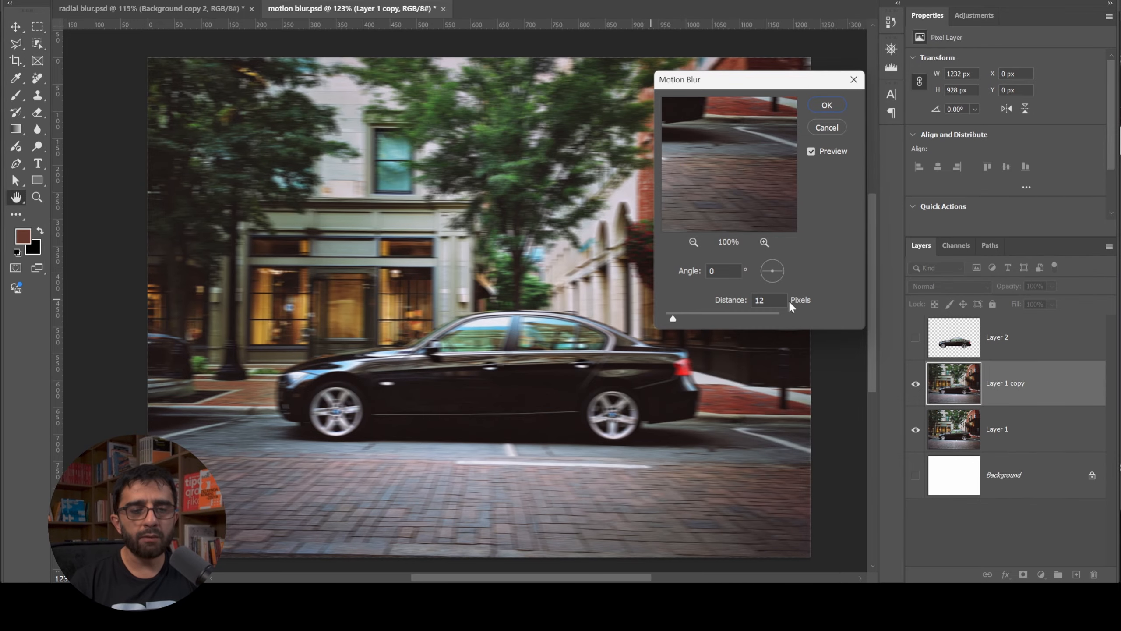
{"action": "left_click", "coordinate": [716, 303]}
{"action": "type", "text": "16"}
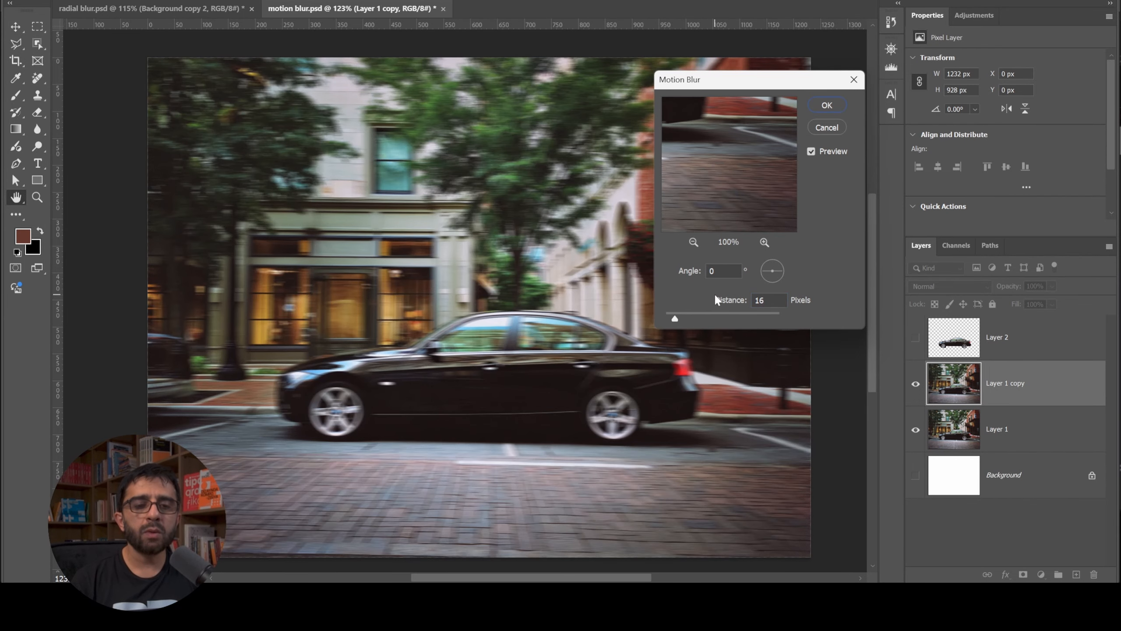
Compare the photo with and without the blur, apply the Motion Blur to Layer 1 copy, and show Layer 2.
{"action": "left_click", "coordinate": [810, 152]}
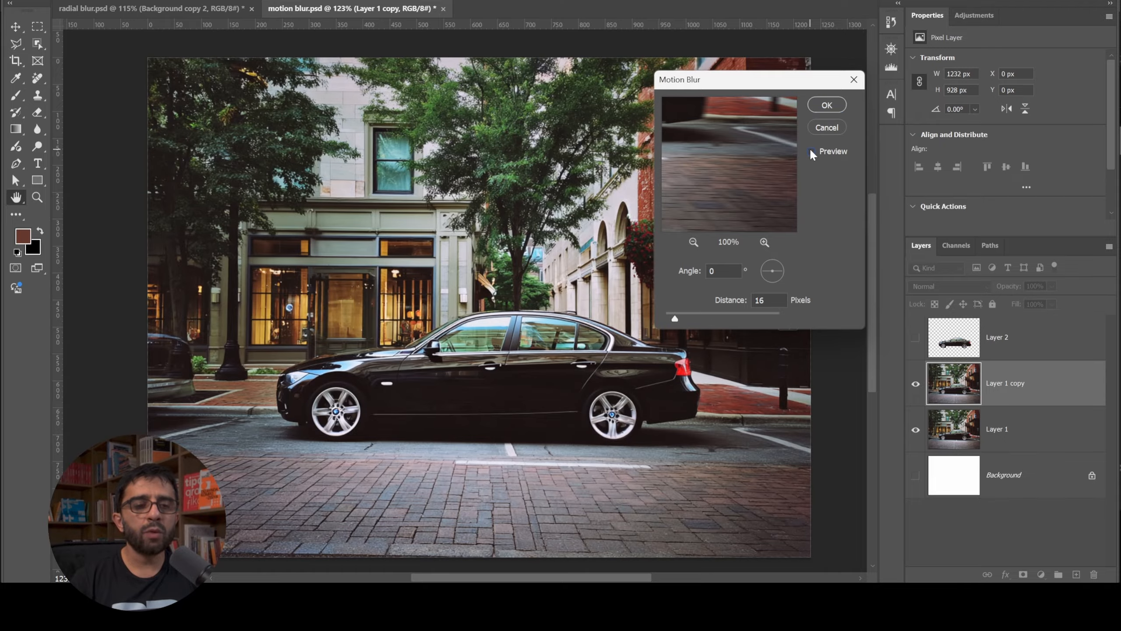
{"action": "left_click", "coordinate": [810, 151]}
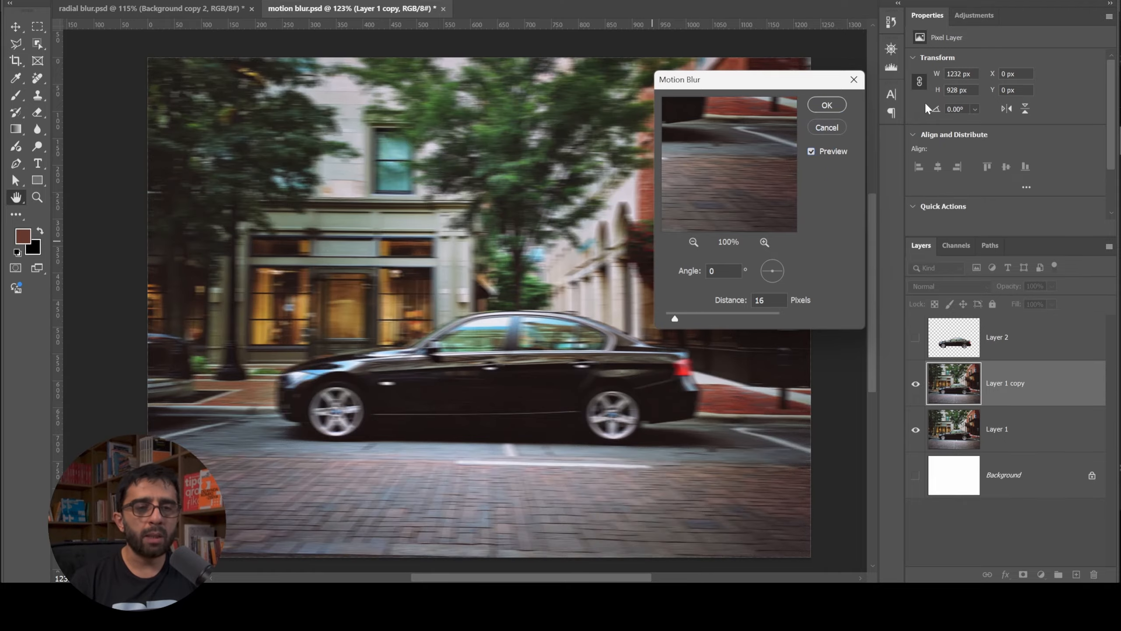
{"action": "left_click", "coordinate": [827, 105]}
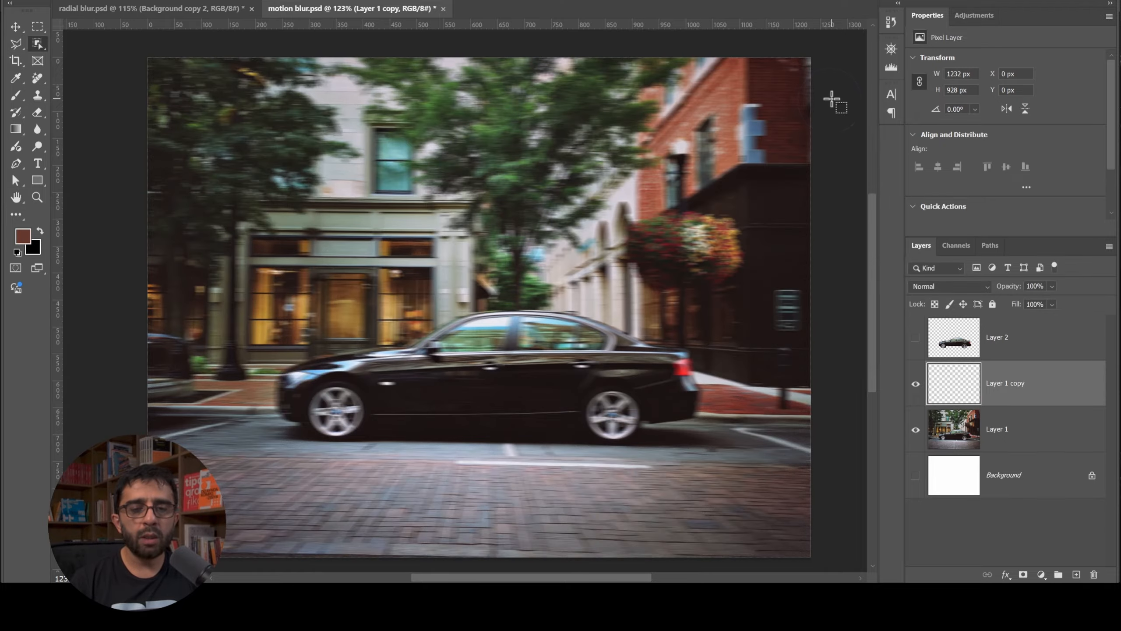
{"action": "left_click", "coordinate": [915, 338]}
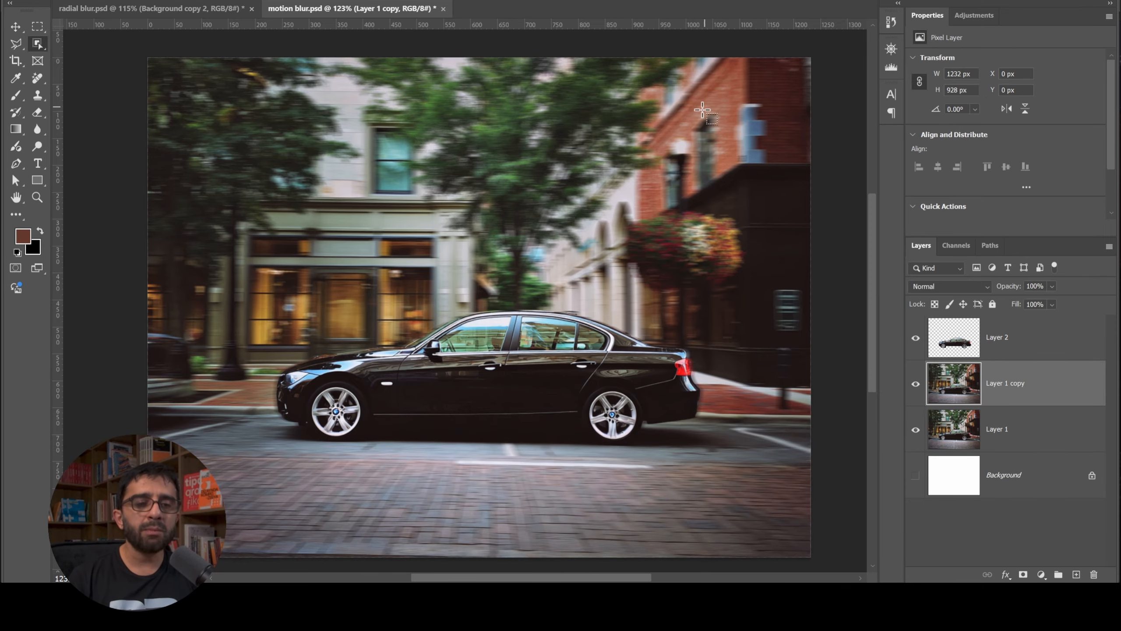
Examine the sharp car against the motion-blurred street, including a close look at its front wheel.
{"action": "key", "text": "z"}
{"action": "left_click", "coordinate": [573, 260]}
{"action": "key", "text": "w"}
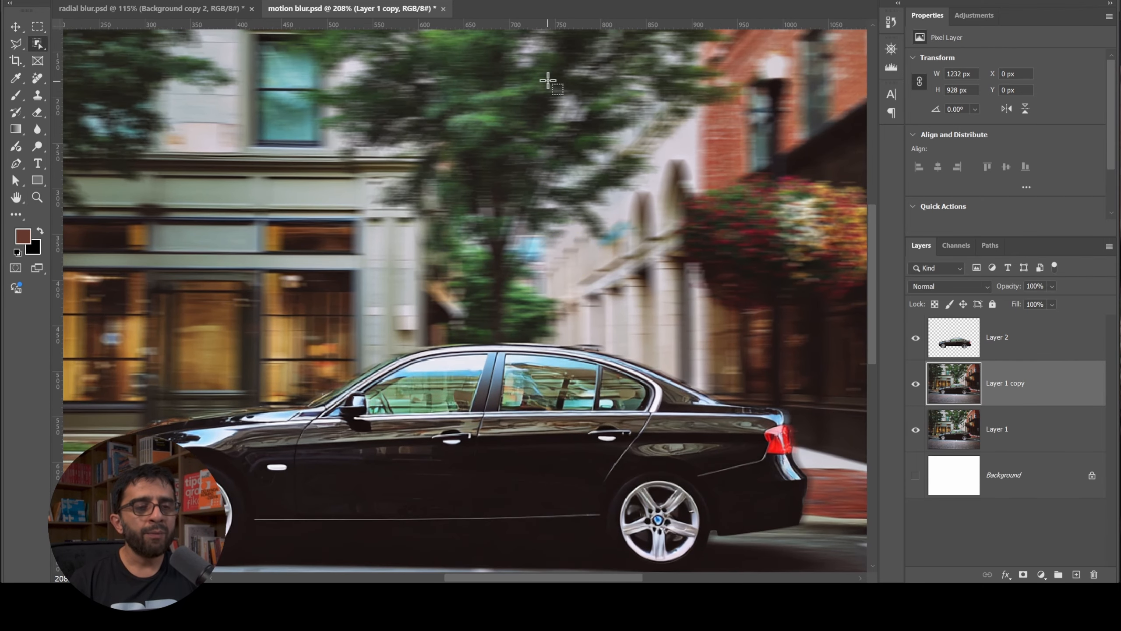
{"action": "key", "text": "z"}
{"action": "left_click_drag", "start_coordinate": [540, 256], "coordinate": [499, 254]}
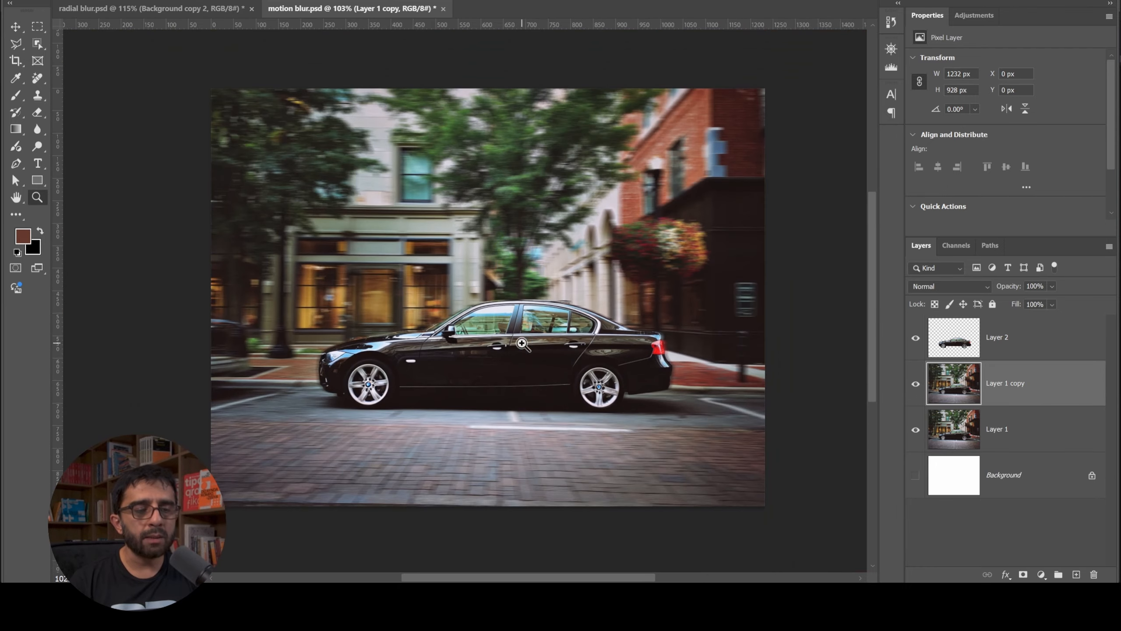
{"action": "key", "text": "w"}
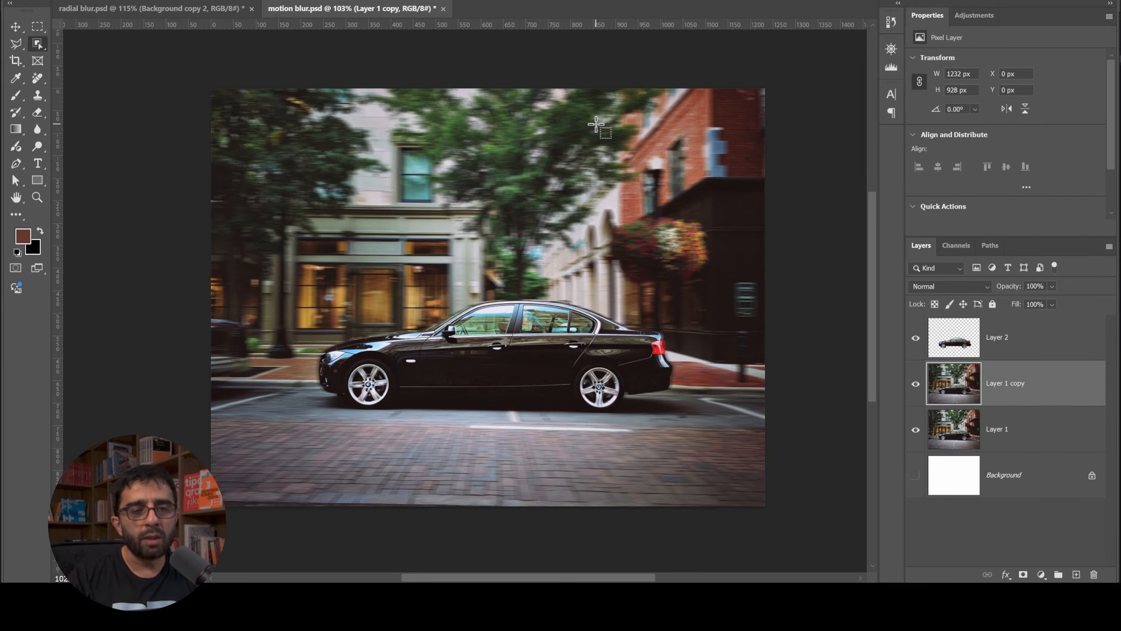
{"action": "left_click_drag", "start_coordinate": [475, 197], "coordinate": [501, 189]}
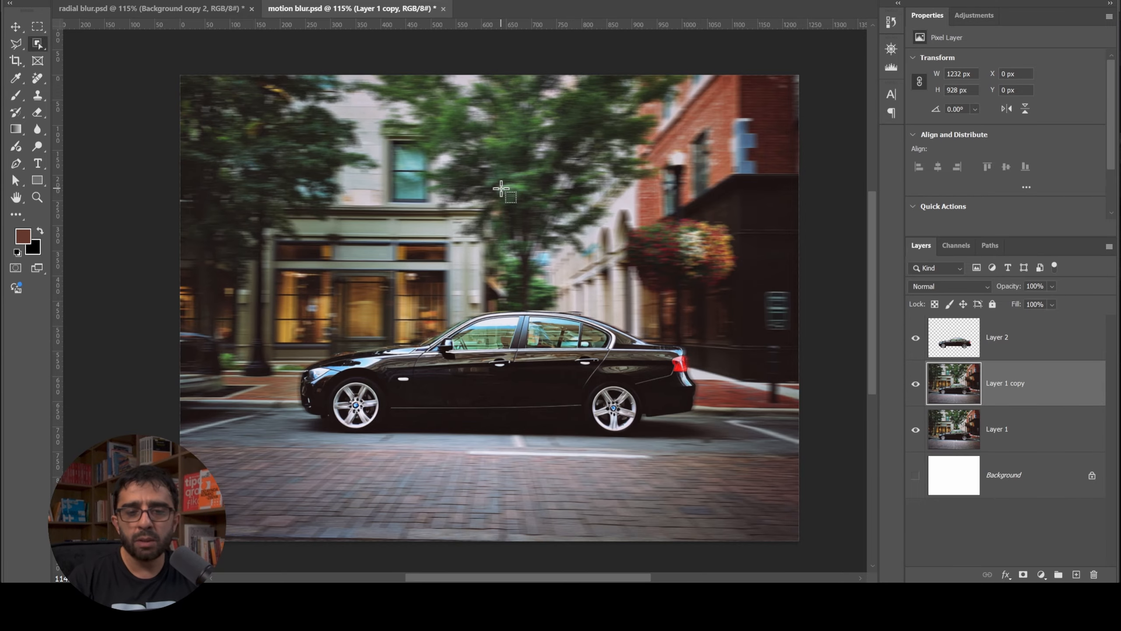
{"action": "left_click_drag", "start_coordinate": [594, 251], "coordinate": [571, 258]}
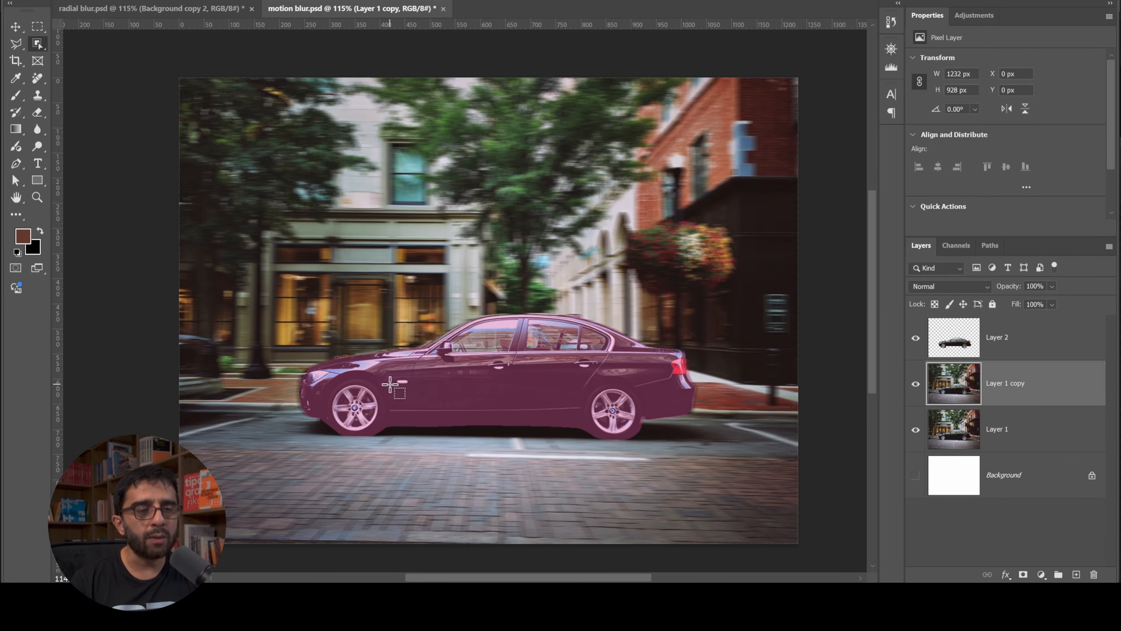
{"action": "key", "text": "z"}
{"action": "left_click_drag", "start_coordinate": [341, 402], "coordinate": [383, 387]}
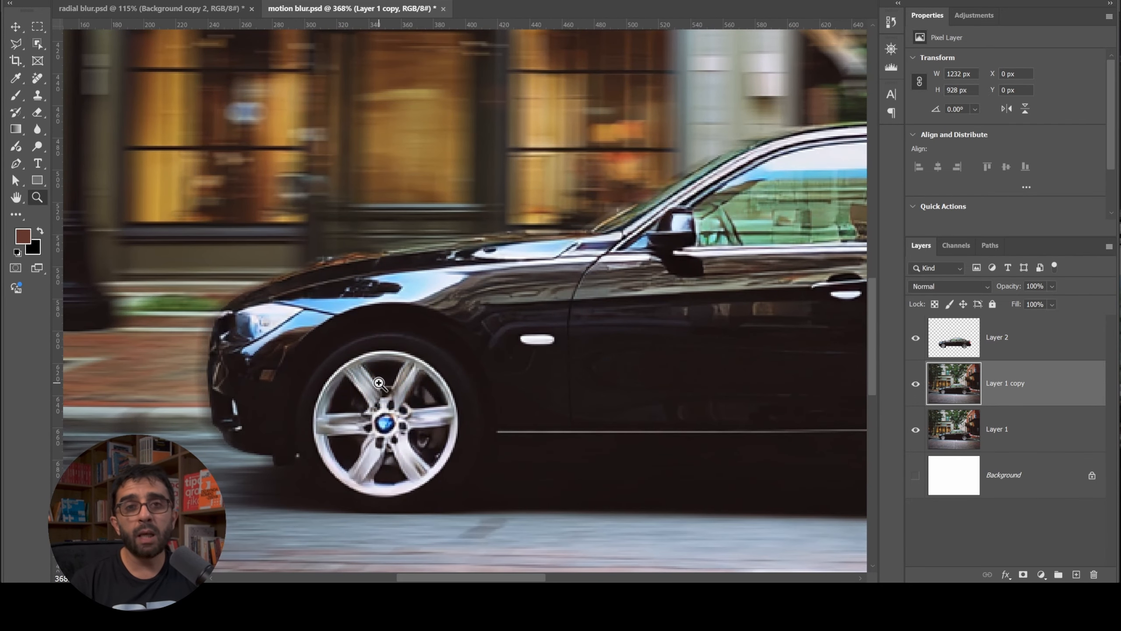
{"action": "key", "text": "w"}
{"action": "left_click_drag", "start_coordinate": [458, 389], "coordinate": [425, 345]}
Start a Spin Blur from the Blur Gallery on the cut-out car on Layer 2.
{"action": "left_click", "coordinate": [1020, 349]}
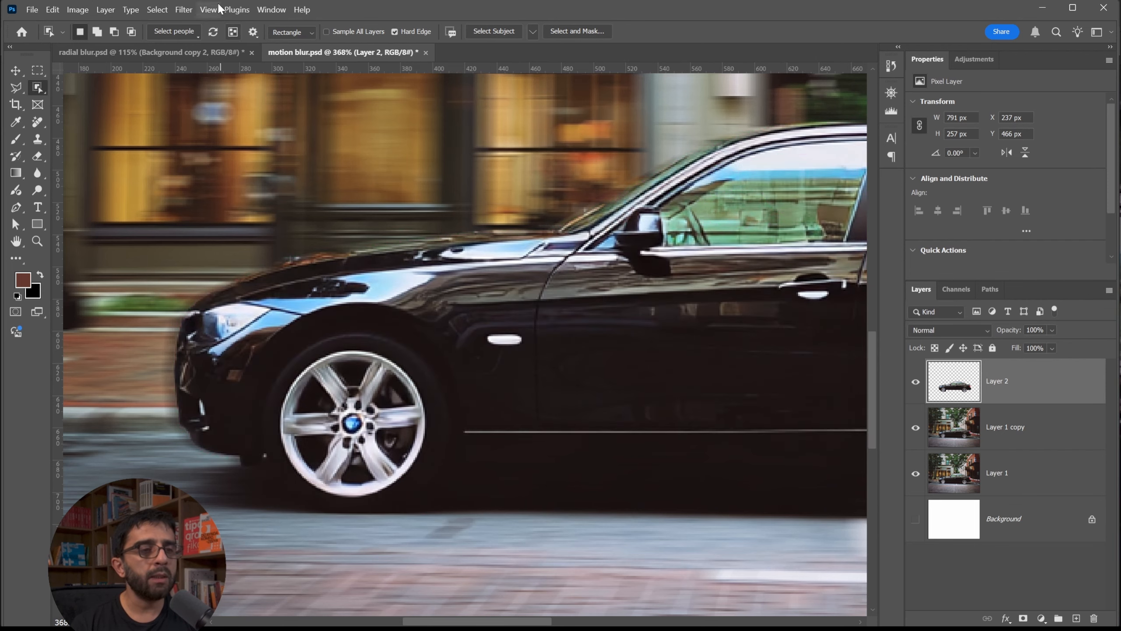
{"action": "left_click", "coordinate": [191, 8]}
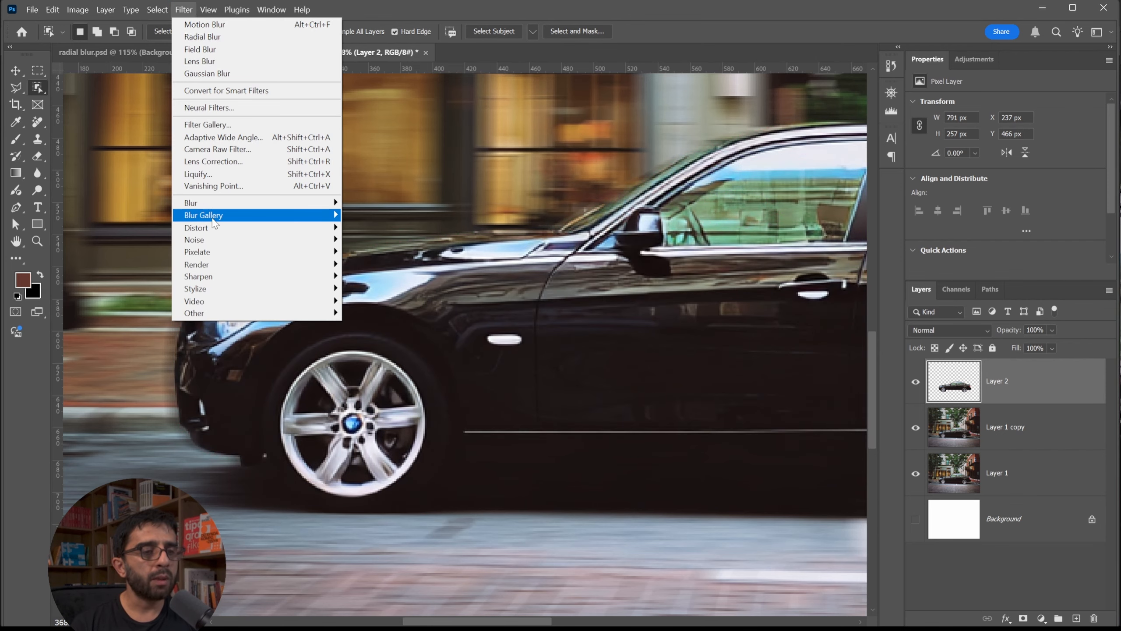
{"action": "mouse_move", "coordinate": [340, 221]}
{"action": "left_click", "coordinate": [371, 264]}
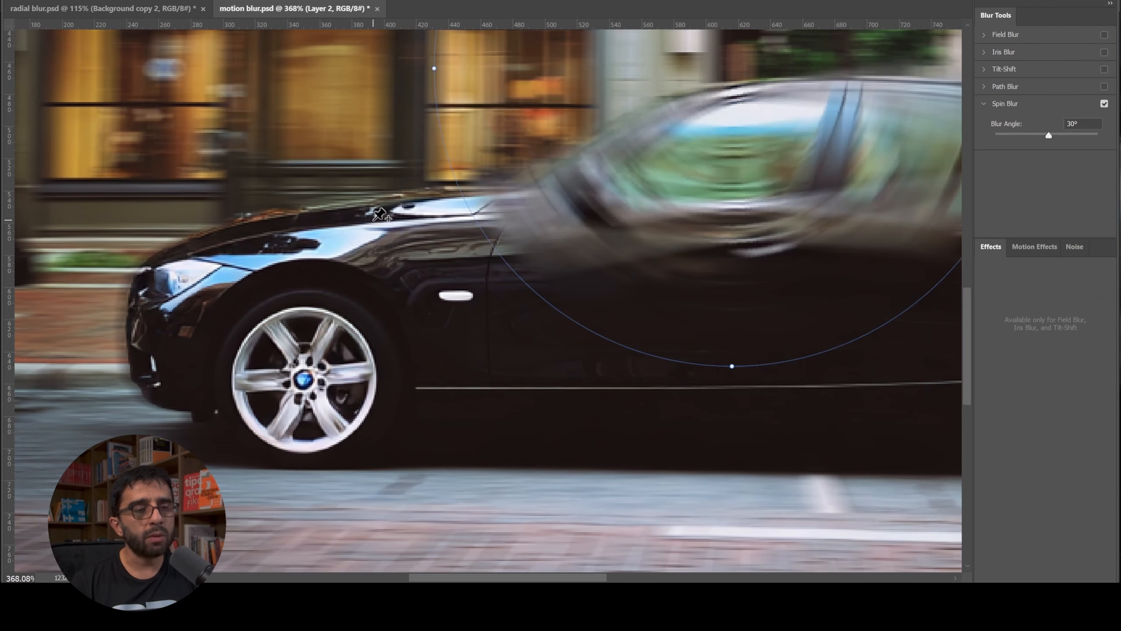
Move the spin blur's centre onto the front wheel hub and shrink its ellipse to roughly the wheel's size.
{"action": "mouse_move", "coordinate": [709, 190]}
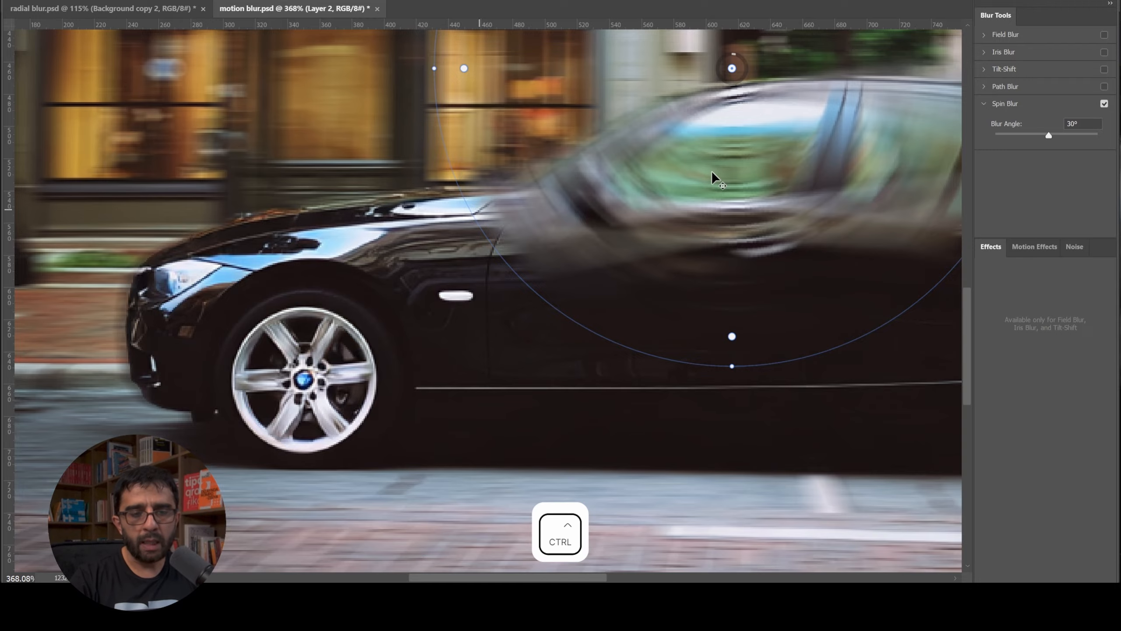
{"action": "key", "text": "ctrl+minus"}
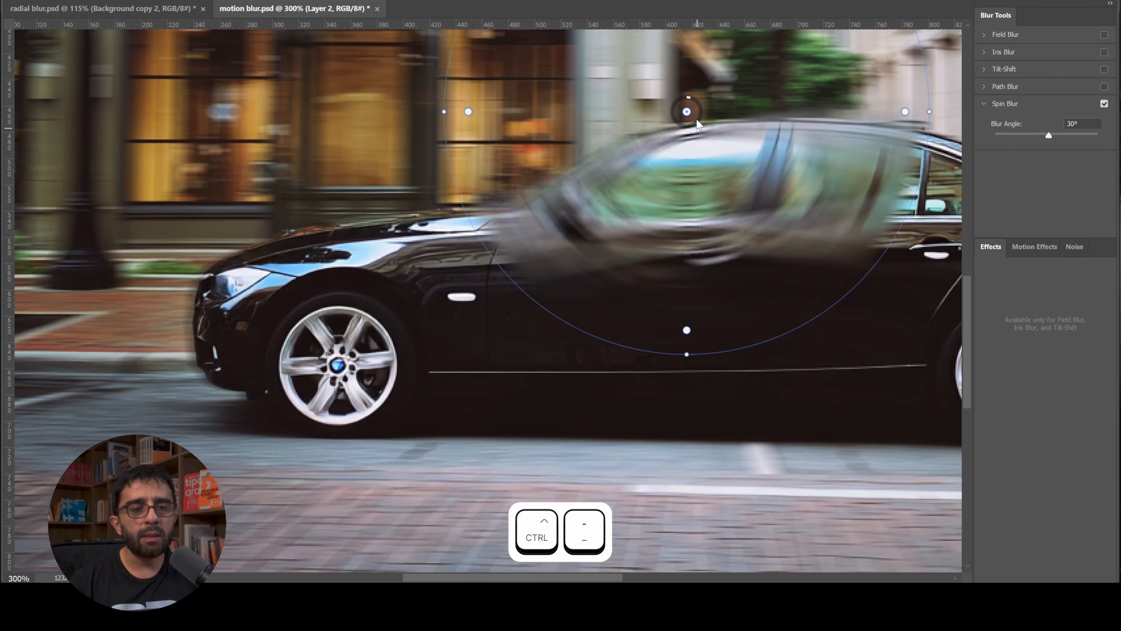
{"action": "key", "text": "ctrl+minus"}
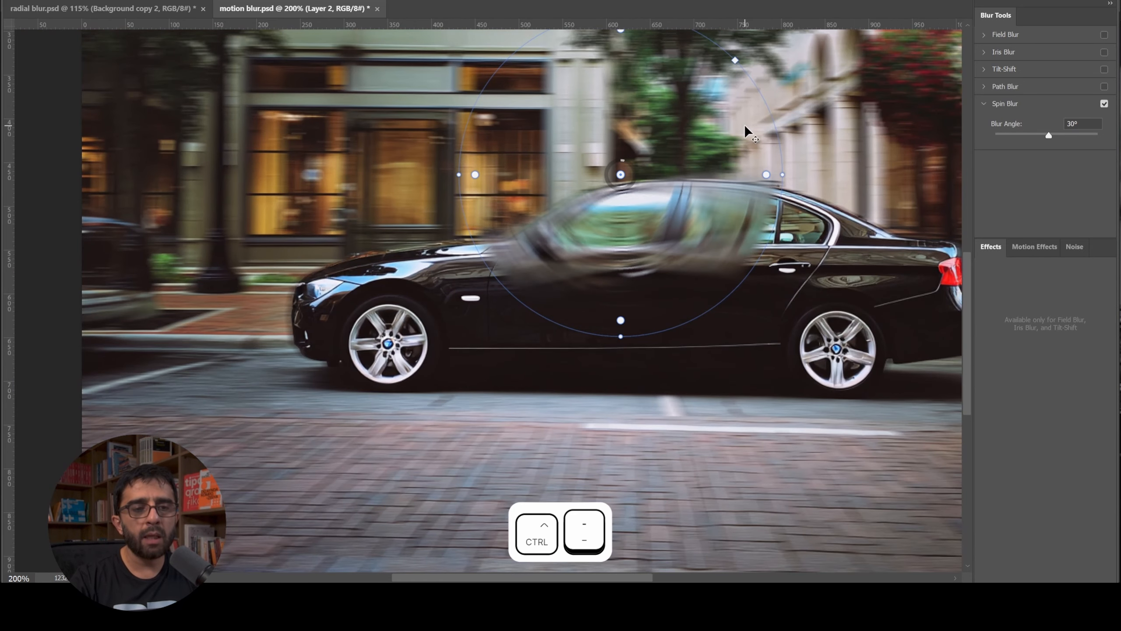
{"action": "key", "text": "ctrl+minus"}
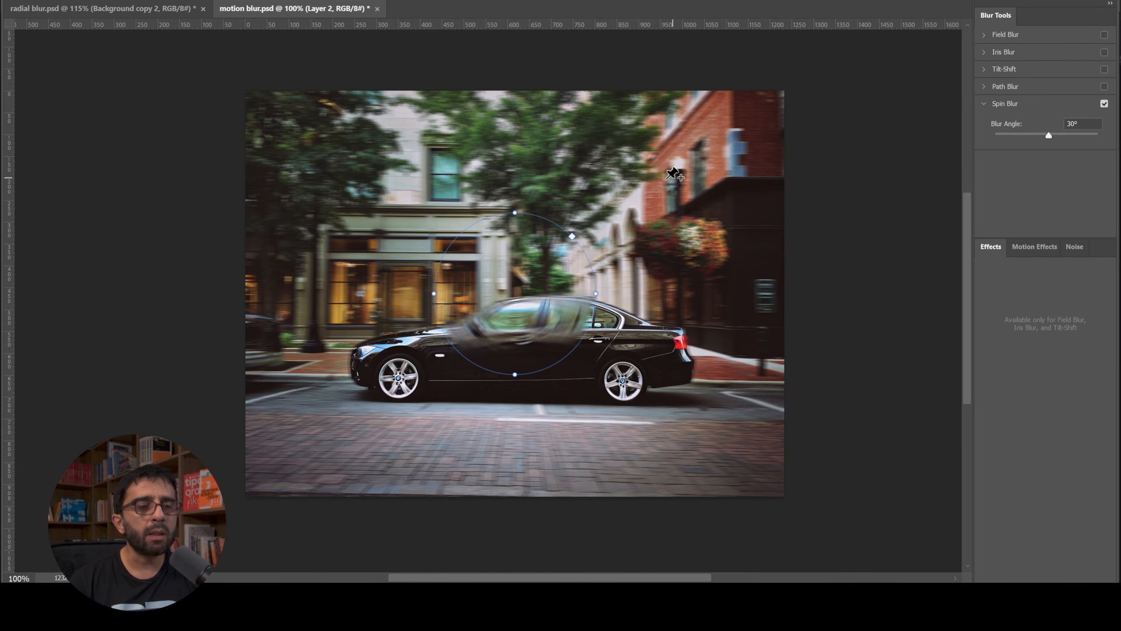
{"action": "key", "text": "ctrl+equal"}
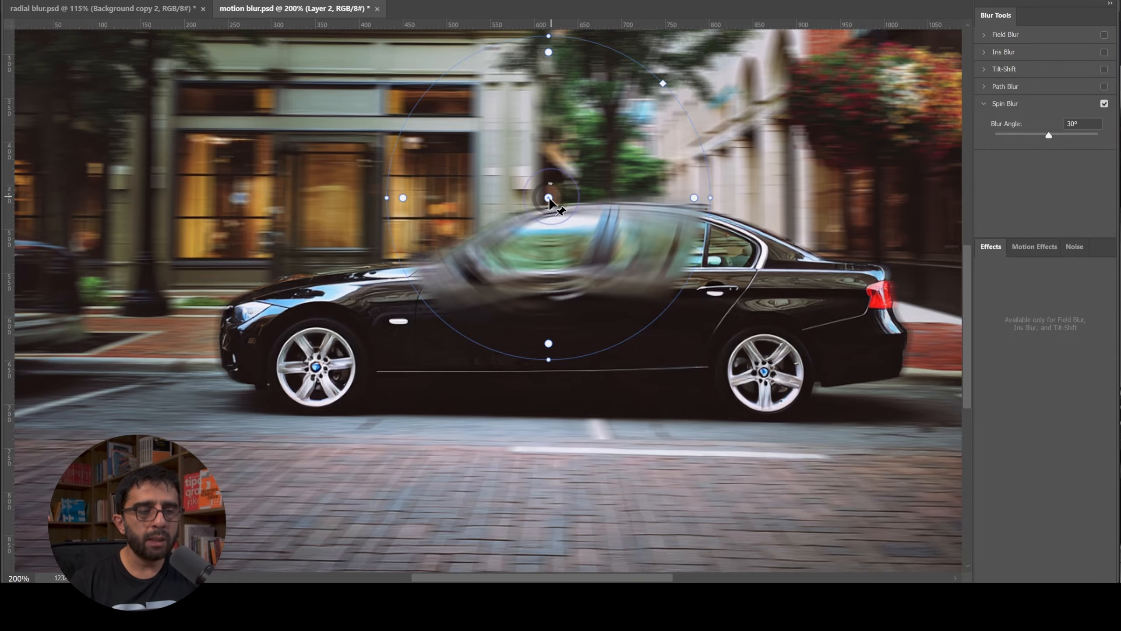
{"action": "left_click_drag", "start_coordinate": [548, 197], "coordinate": [317, 368]}
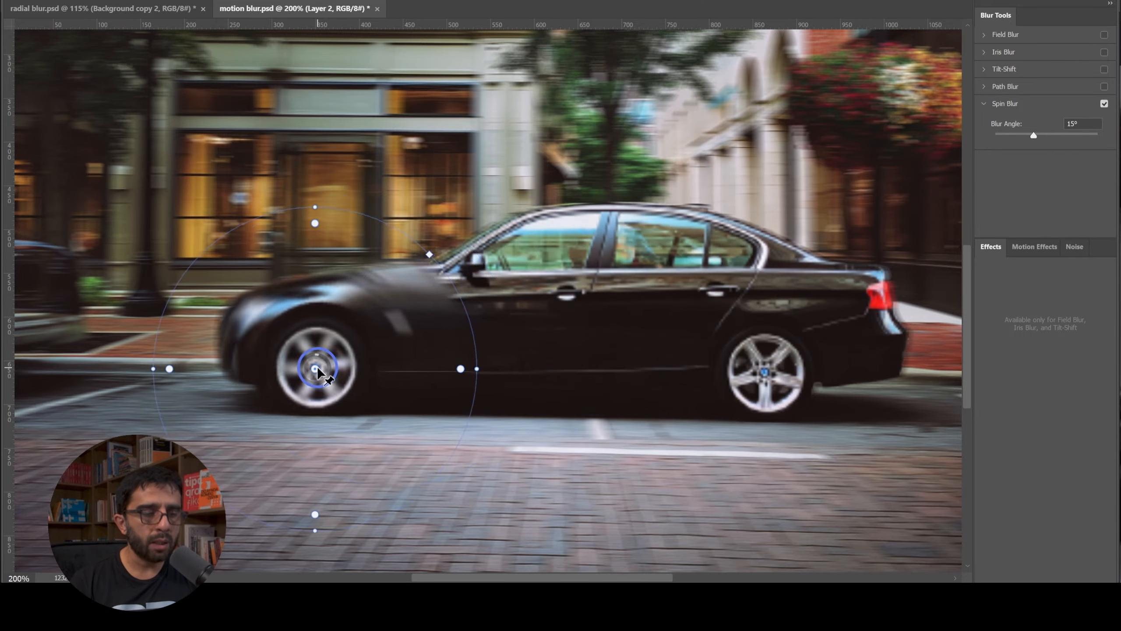
{"action": "left_click_drag", "start_coordinate": [314, 223], "coordinate": [313, 325]}
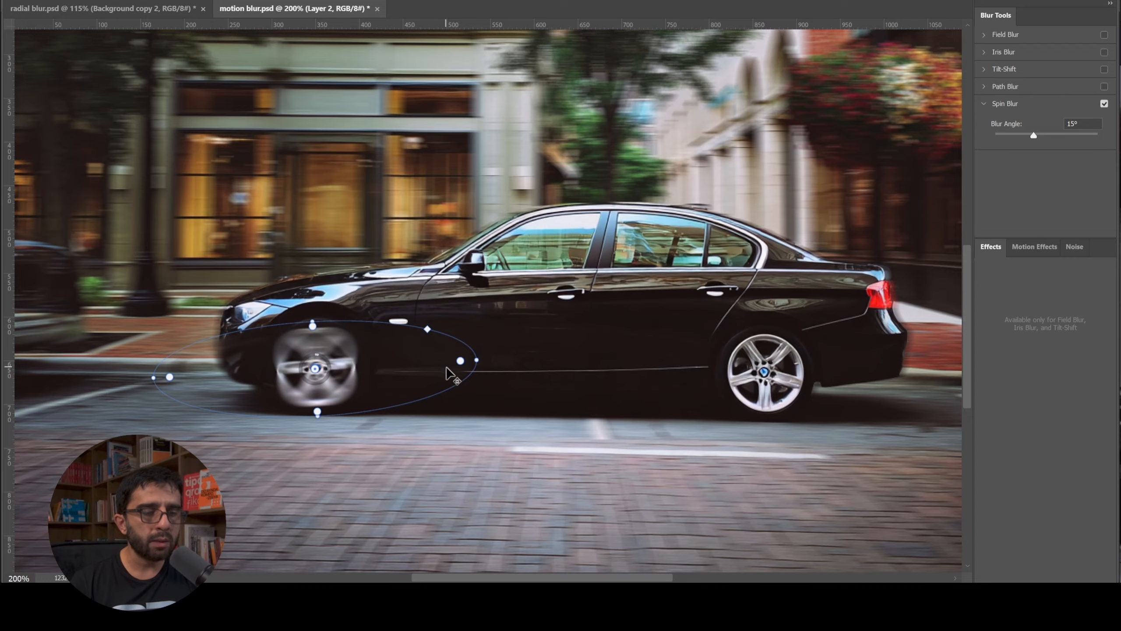
{"action": "left_click_drag", "start_coordinate": [473, 359], "coordinate": [354, 367]}
Tighten the spin blur ellipse to the front wheel's rim and raise its blur angle to 19°.
{"action": "key", "text": "ctrl+equal"}
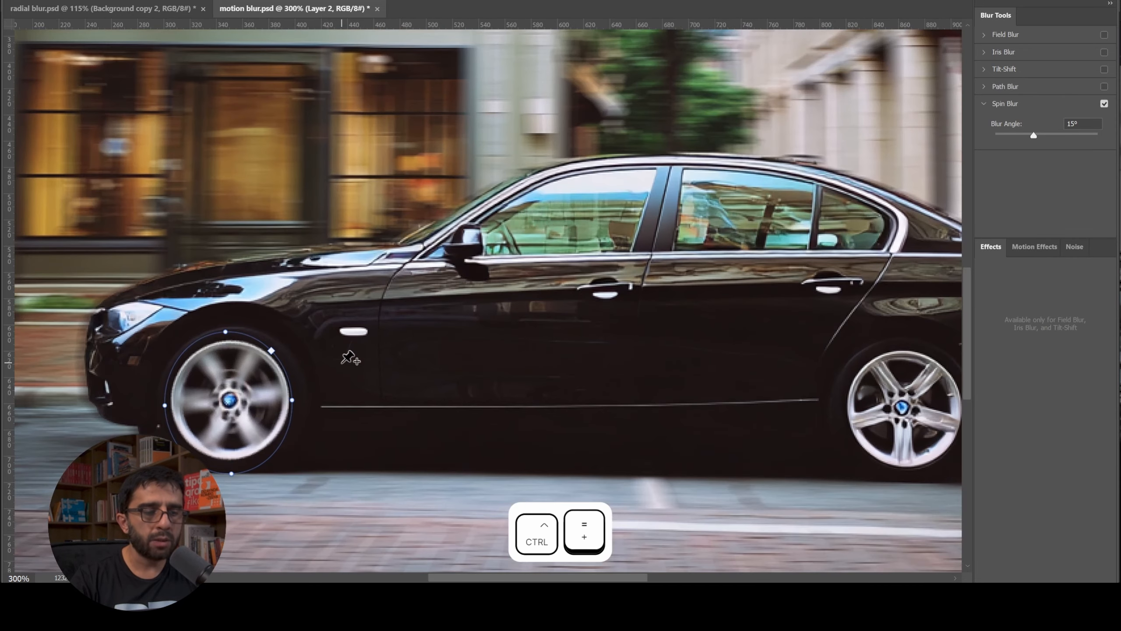
{"action": "key", "text": "ctrl+equal"}
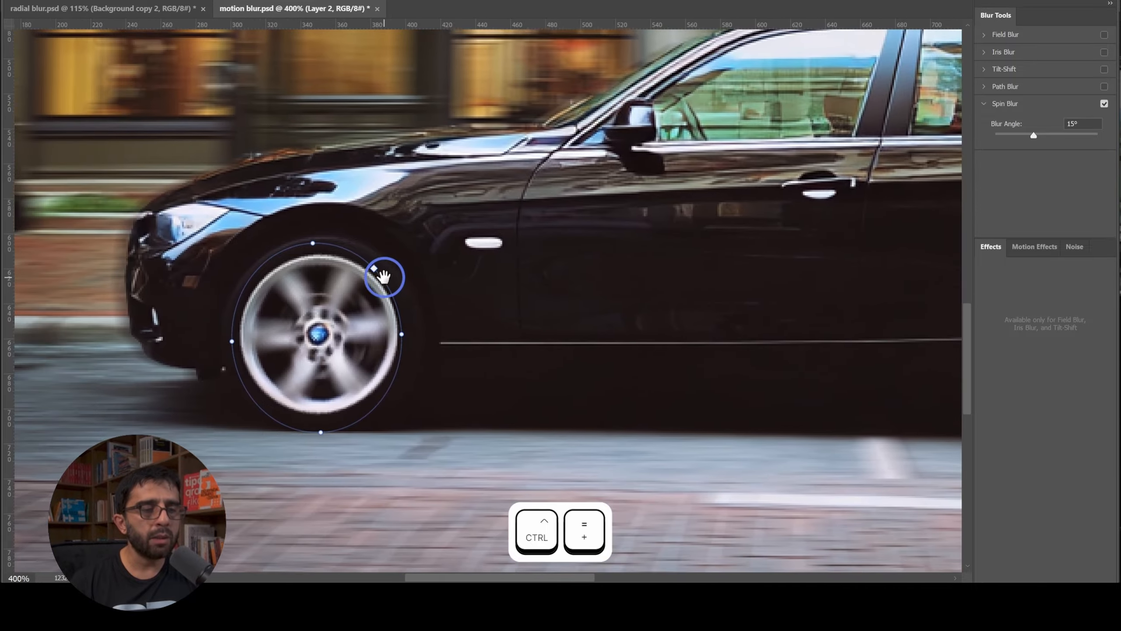
{"action": "left_click_drag", "start_coordinate": [333, 236], "coordinate": [332, 241]}
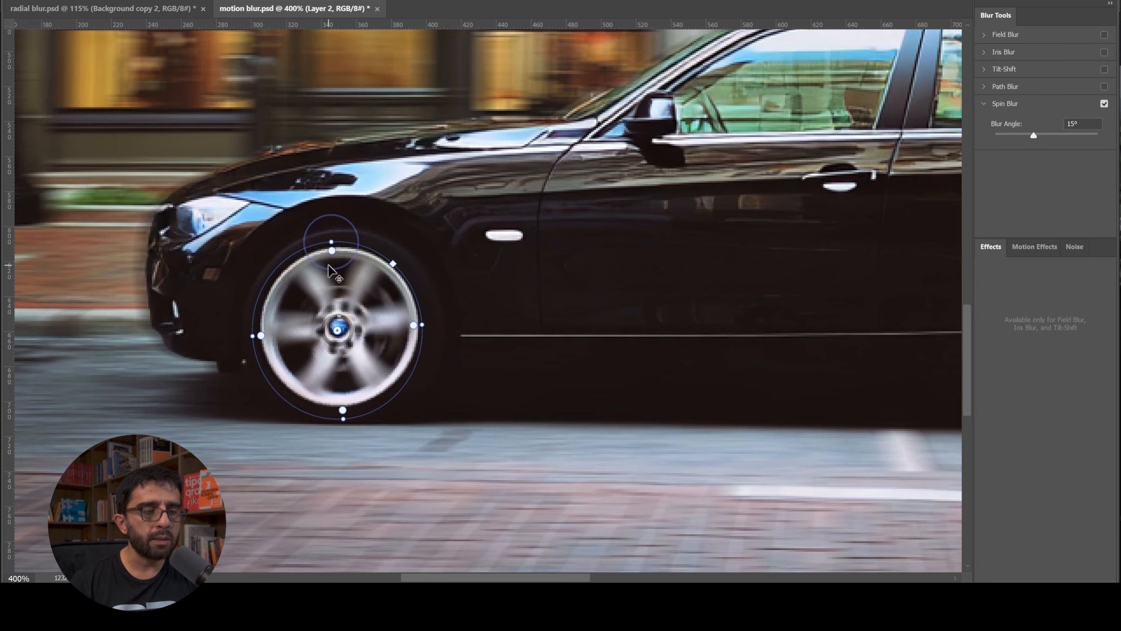
{"action": "left_click_drag", "start_coordinate": [341, 418], "coordinate": [342, 406]}
{"action": "mouse_move", "coordinate": [261, 334]}
{"action": "left_mouse_down"}
{"action": "mouse_move", "coordinate": [250, 333]}
{"action": "mouse_move", "coordinate": [265, 334]}
{"action": "left_mouse_up"}
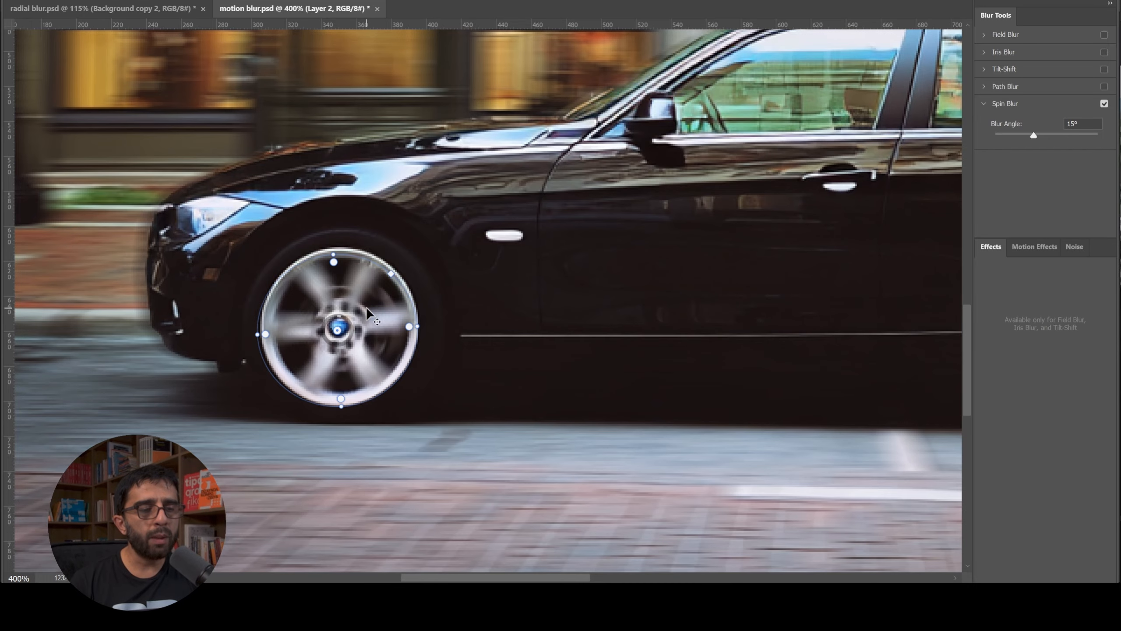
{"action": "left_click_drag", "start_coordinate": [352, 329], "coordinate": [345, 315]}
Add a second spin blur with a 15° angle on the rear wheel, fit its ellipse to the wheel, and apply the blurs.
{"action": "key", "text": "ctrl+minus"}
{"action": "key", "text": "ctrl+minus"}
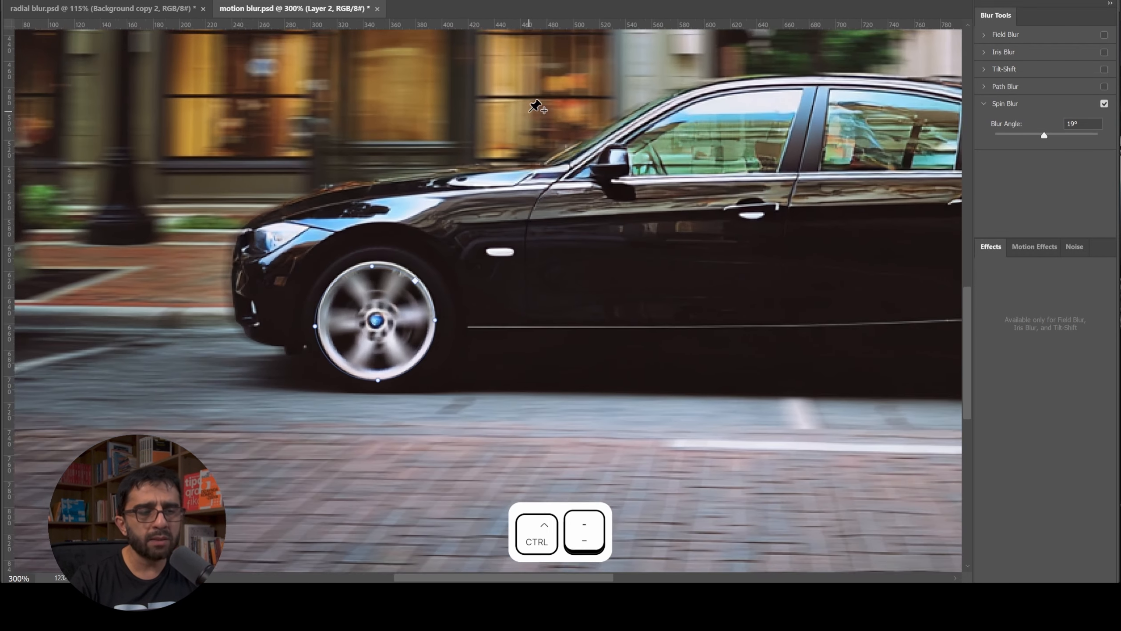
{"action": "left_click_drag", "start_coordinate": [519, 133], "coordinate": [336, 188]}
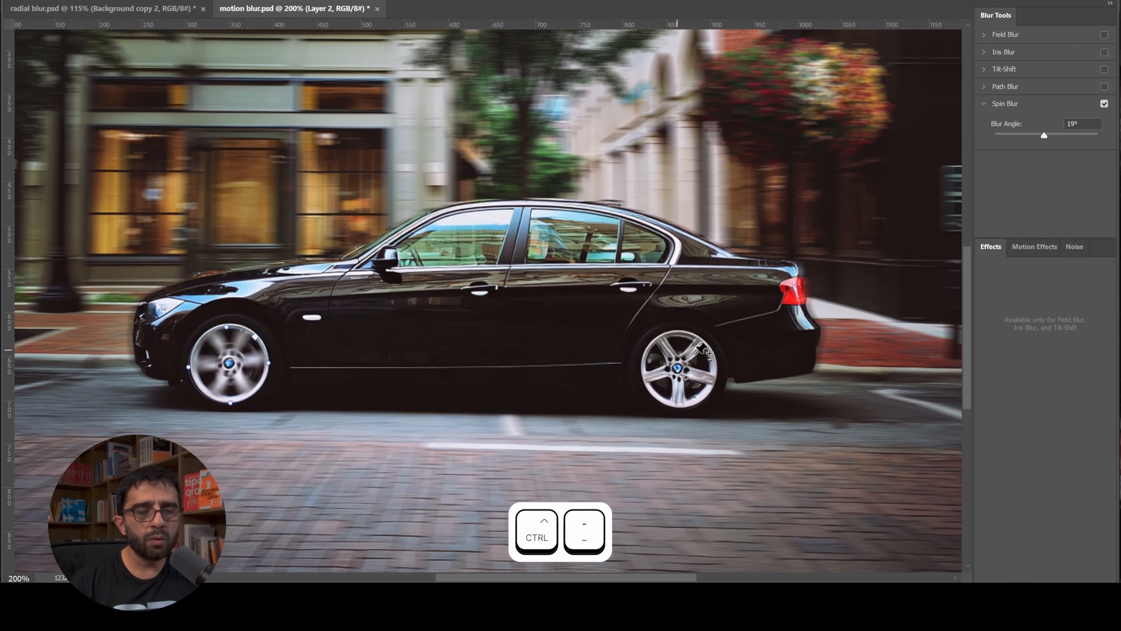
{"action": "left_click", "coordinate": [677, 368]}
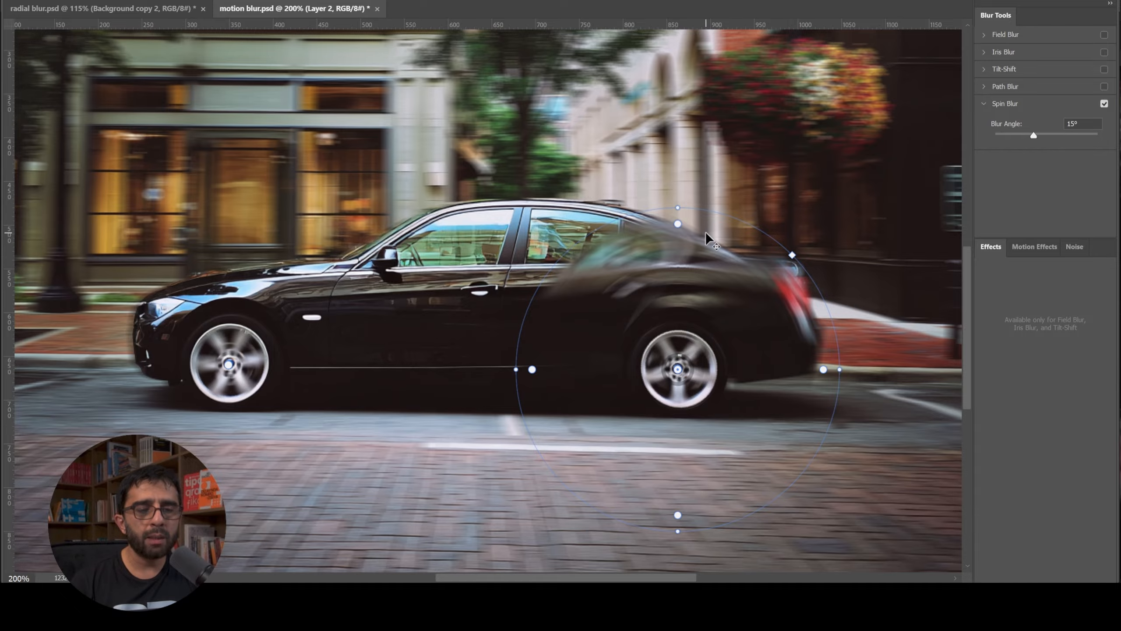
{"action": "left_click_drag", "start_coordinate": [677, 223], "coordinate": [679, 329]}
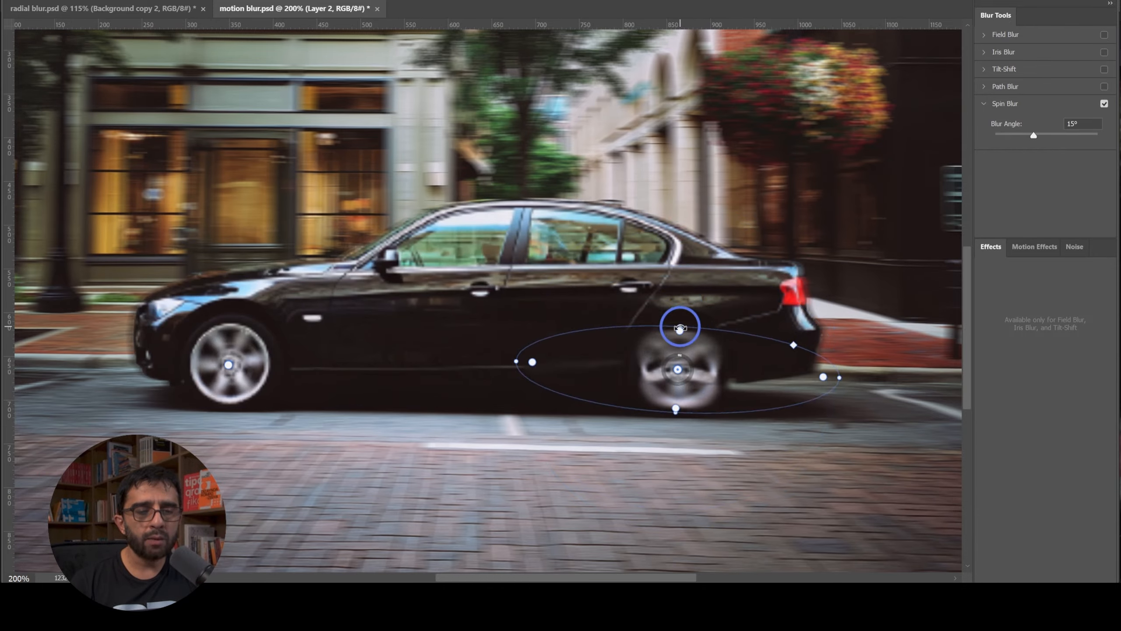
{"action": "left_click_drag", "start_coordinate": [516, 363], "coordinate": [635, 369]}
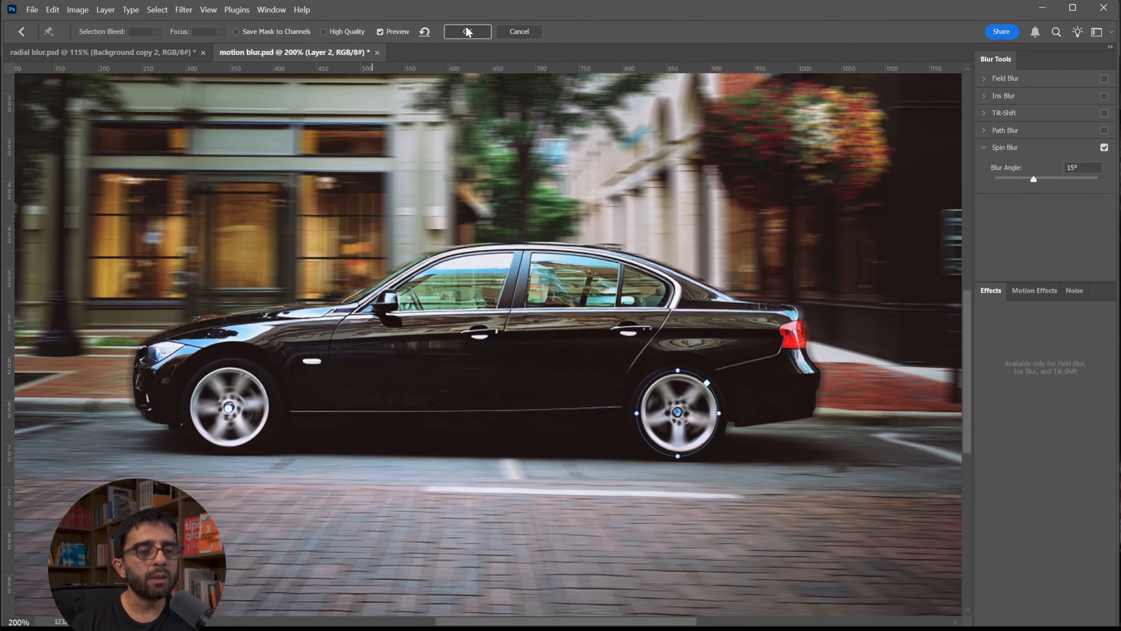
{"action": "left_click", "coordinate": [467, 33]}
{"action": "key", "text": "z"}
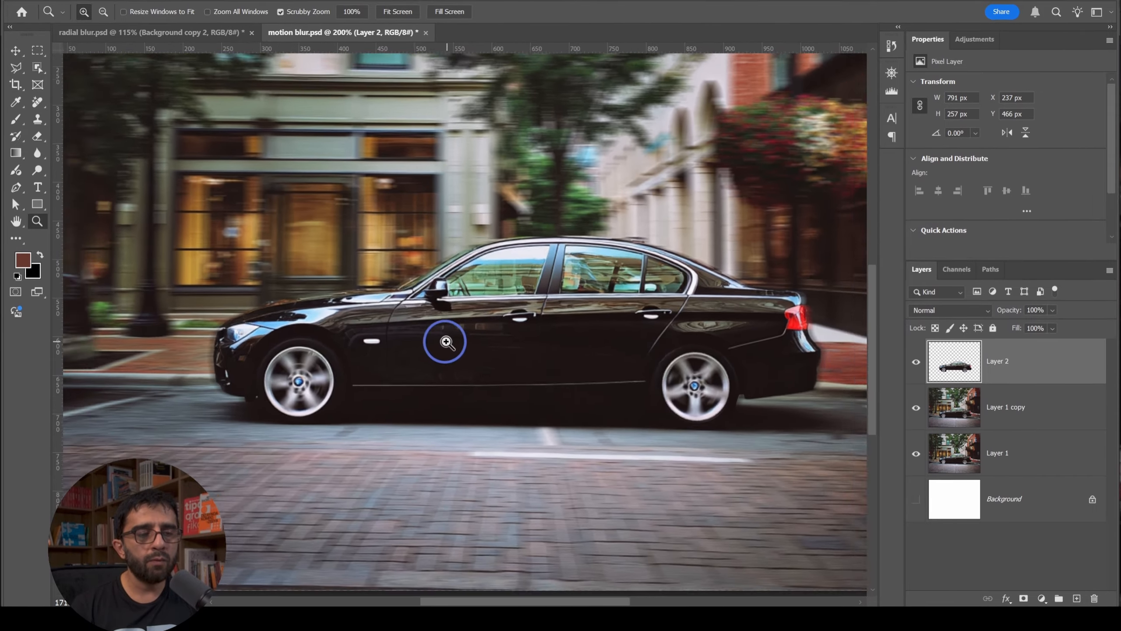
{"action": "left_click_drag", "start_coordinate": [446, 341], "coordinate": [411, 341]}
{"action": "left_click_drag", "start_coordinate": [622, 271], "coordinate": [580, 304]}
{"action": "key", "text": "v"}
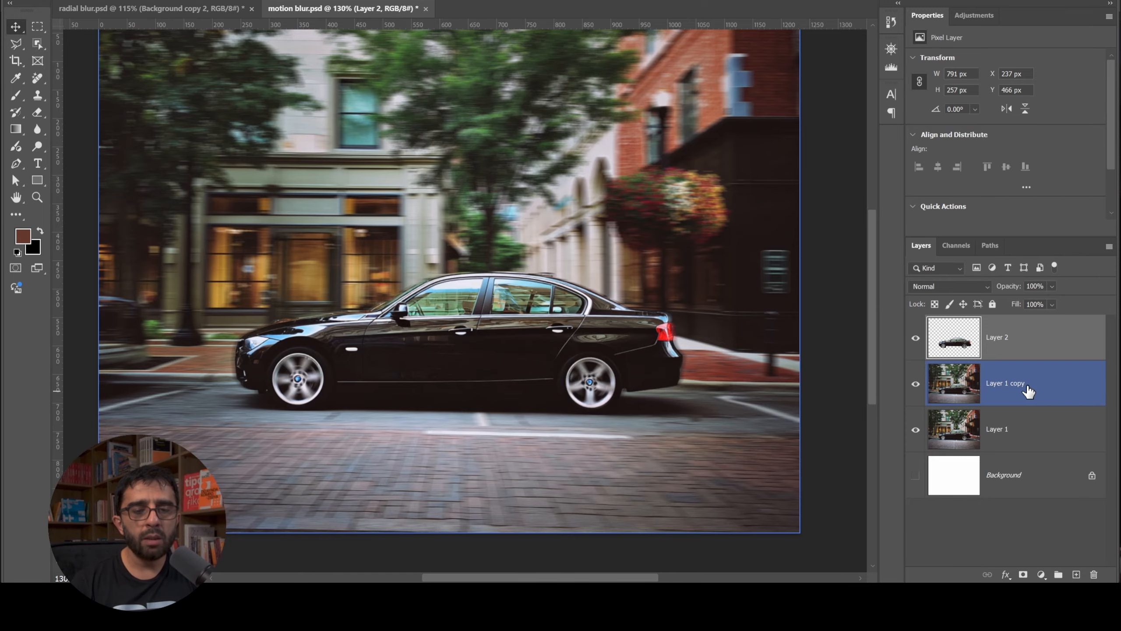
Group the cut-out car on Layer 2 together with the blurred background on Layer 1 copy.
{"action": "left_click", "coordinate": [1027, 390], "text": "shift"}
{"action": "key", "text": "ctrl+g"}
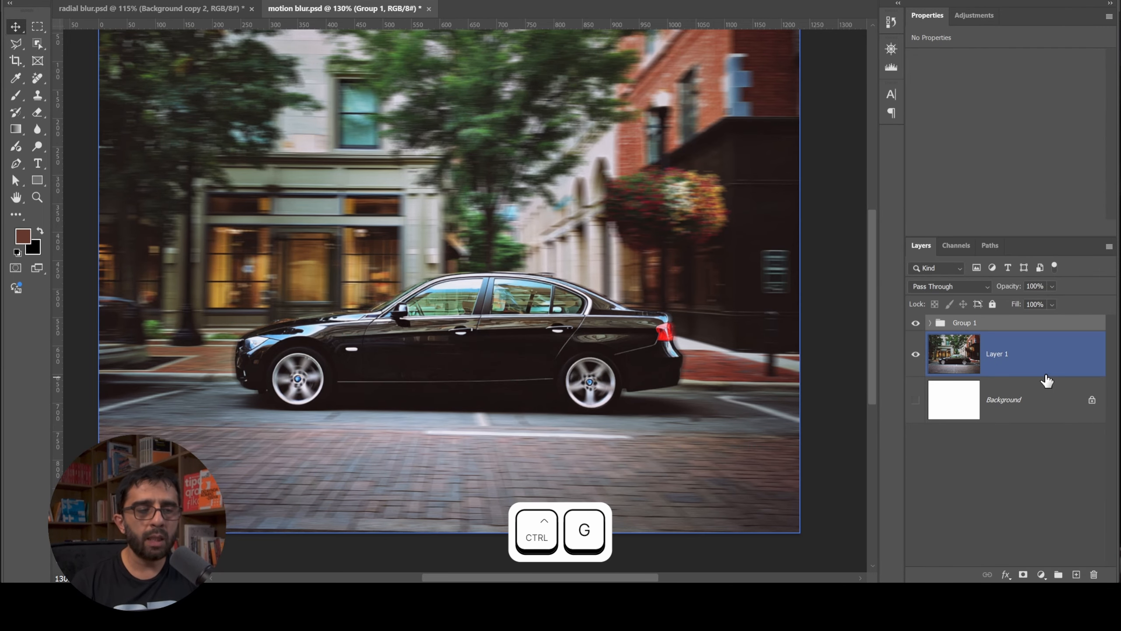
Compare the blurred car composite with the original photo up close by hiding and showing Group 1.
{"action": "key", "text": "z"}
{"action": "left_click_drag", "start_coordinate": [644, 328], "coordinate": [625, 331]}
{"action": "left_click_drag", "start_coordinate": [457, 341], "coordinate": [483, 341]}
{"action": "key", "text": "v"}
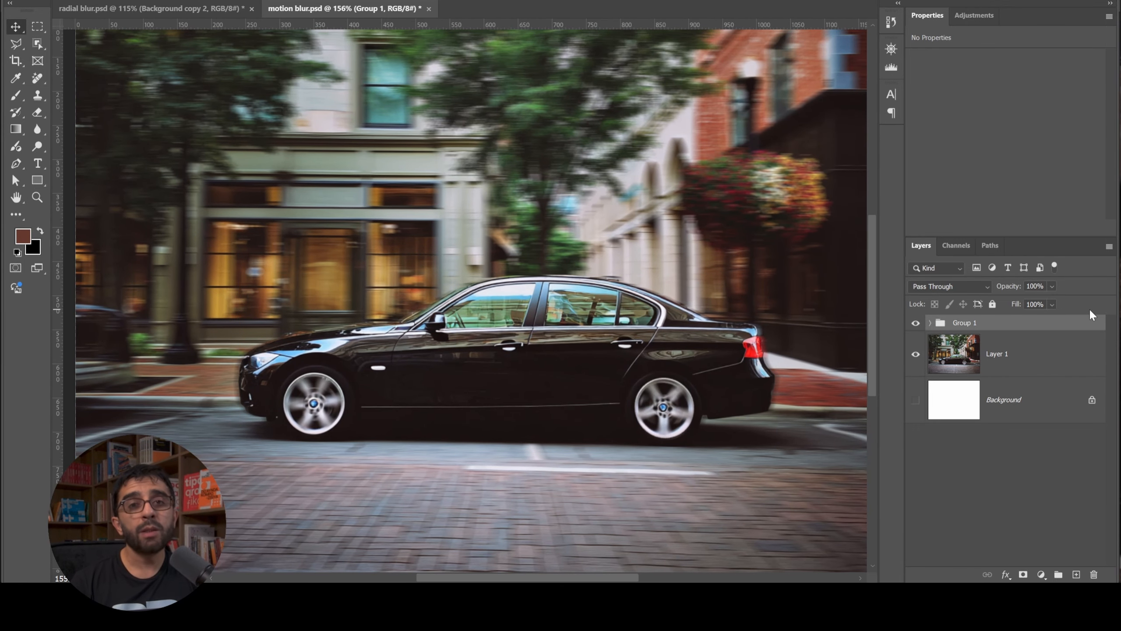
{"action": "left_click", "coordinate": [915, 323]}
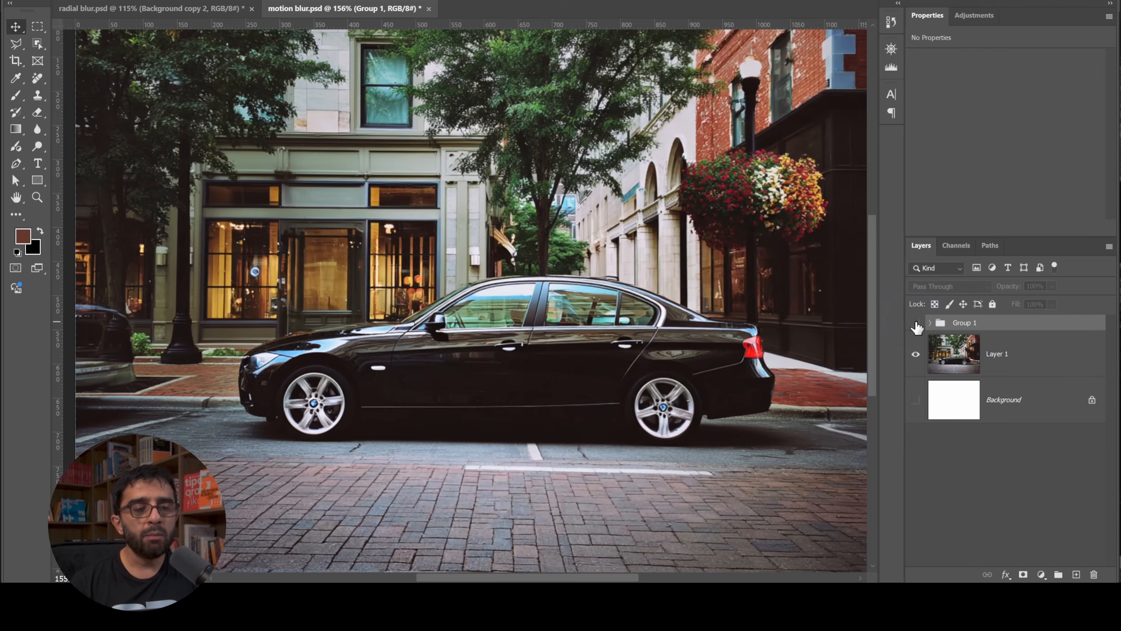
{"action": "left_click", "coordinate": [997, 353]}
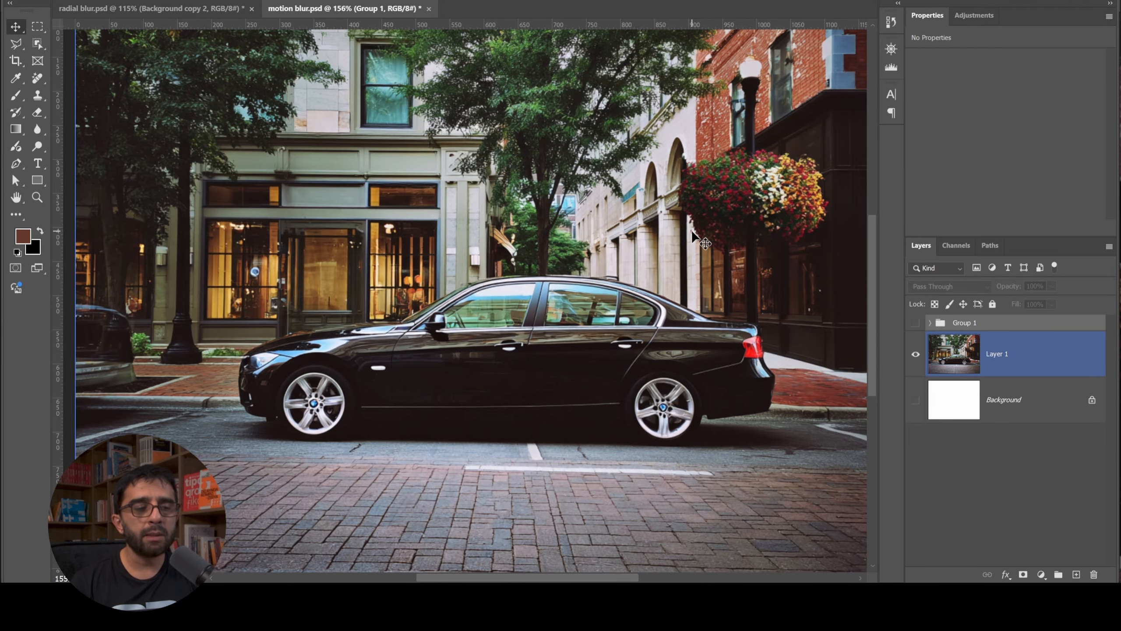
{"action": "left_click", "coordinate": [915, 323]}
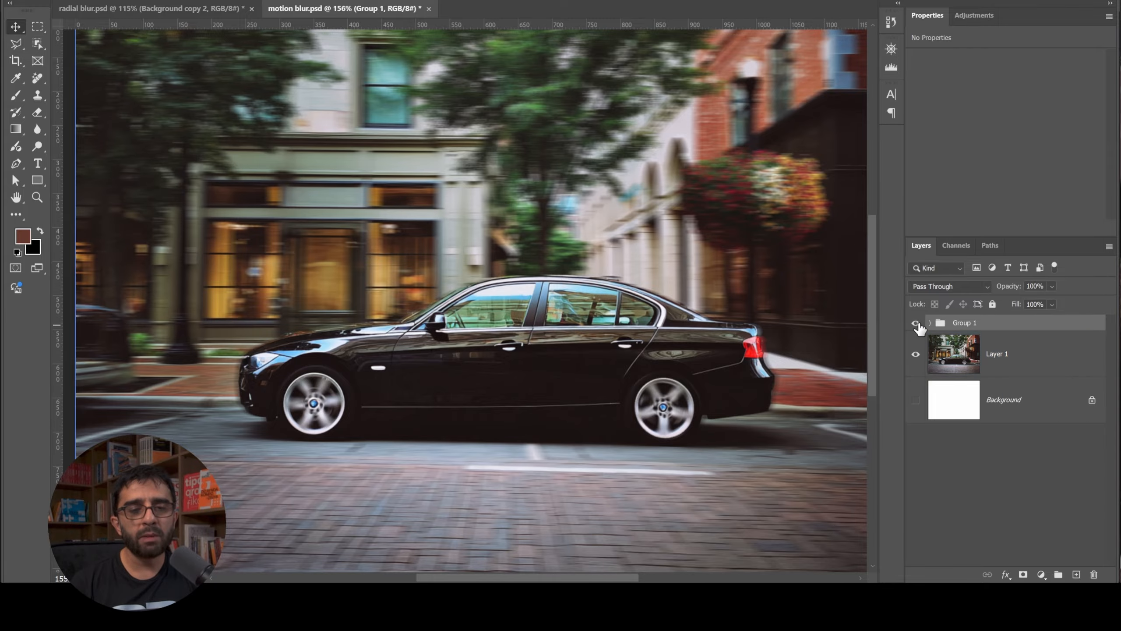
View the whole image and switch Group 1 off and on to compare the overall before and after.
{"action": "key", "text": "ctrl+space"}
{"action": "left_click_drag", "start_coordinate": [513, 411], "coordinate": [499, 410]}
{"action": "key", "text": "space"}
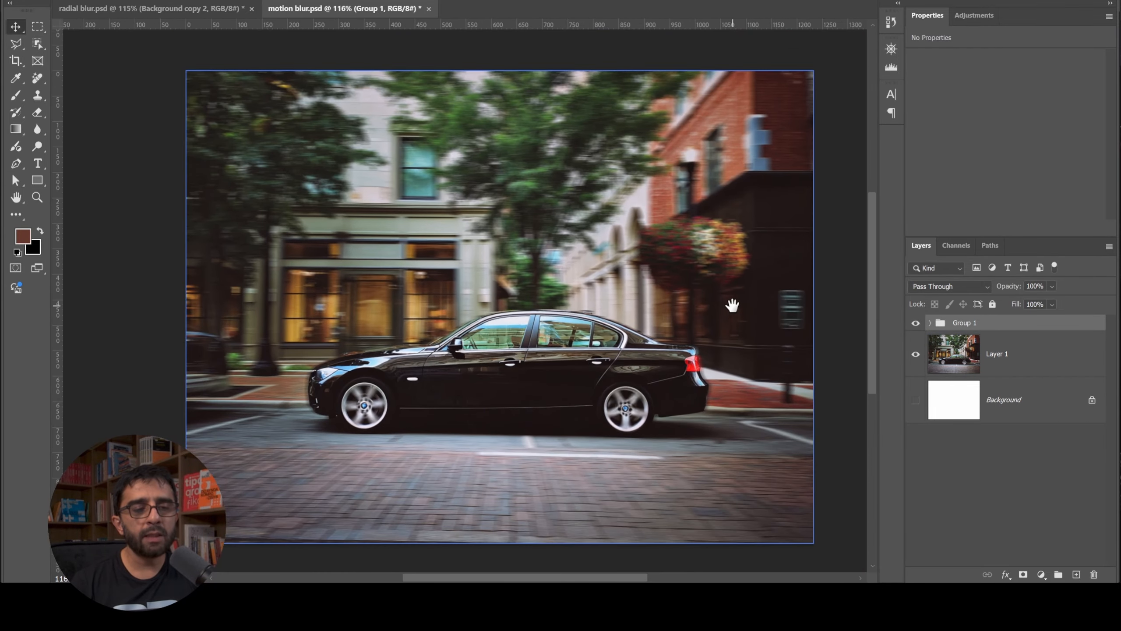
{"action": "left_click_drag", "start_coordinate": [720, 310], "coordinate": [711, 314]}
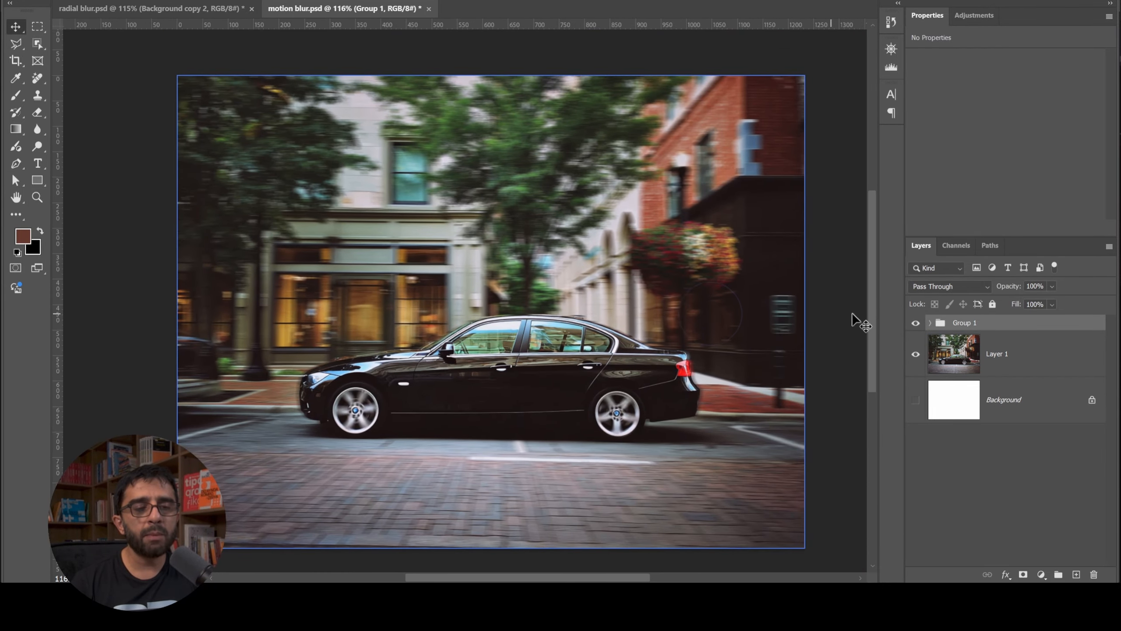
{"action": "left_click", "coordinate": [916, 324]}
{"action": "left_click", "coordinate": [916, 323]}
{"action": "left_click", "coordinate": [916, 324]}
{"action": "left_click", "coordinate": [916, 324]}
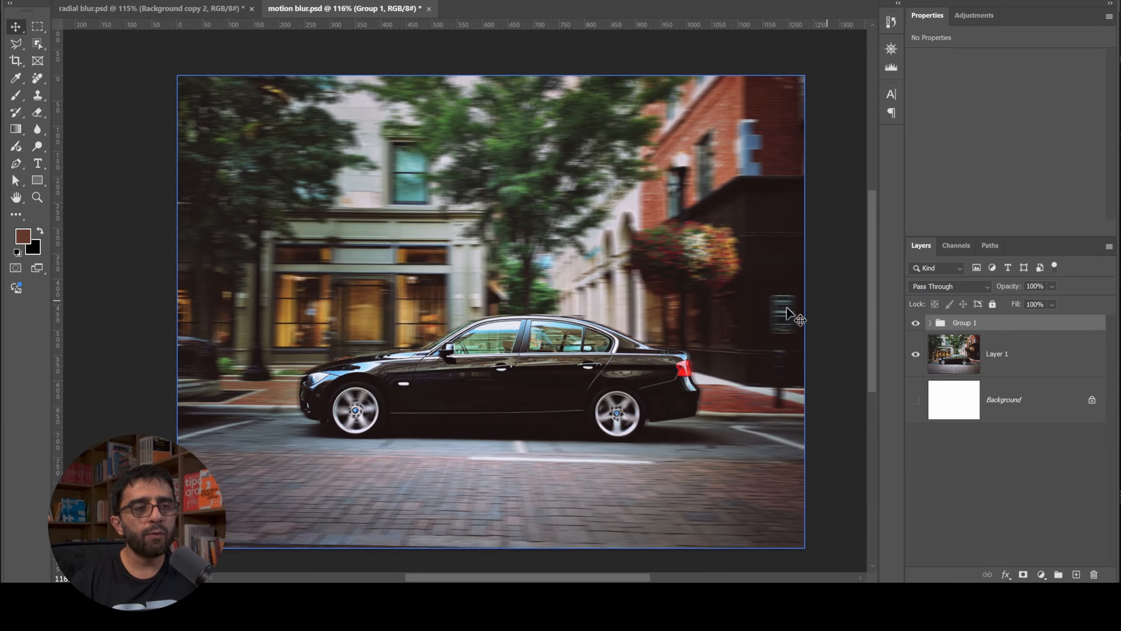
{"action": "left_click", "coordinate": [1001, 371]}
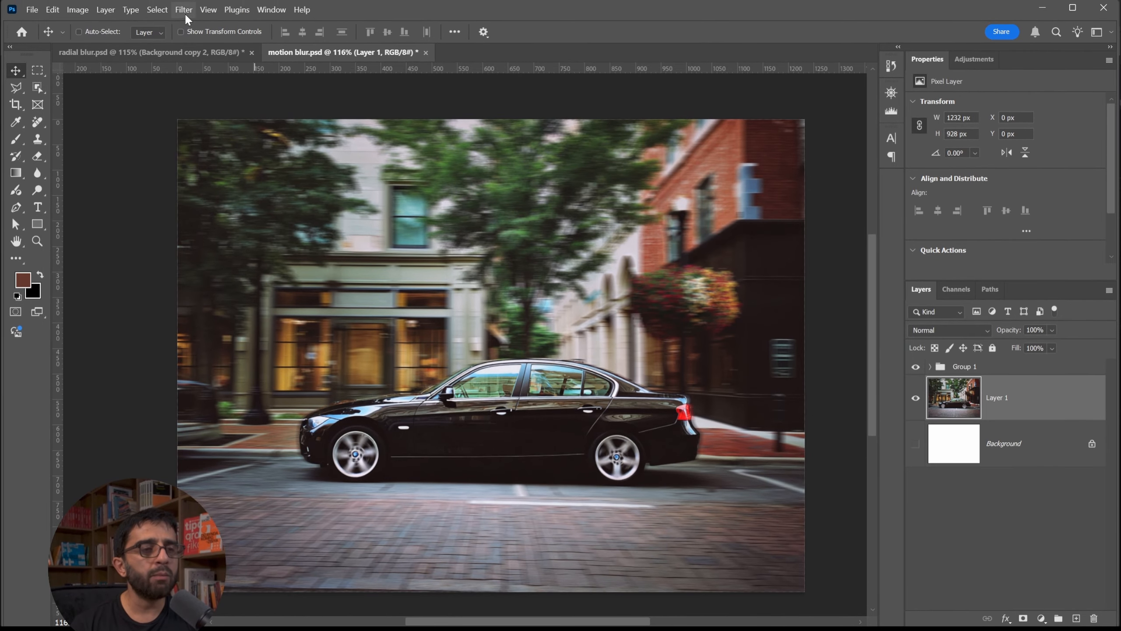
{"action": "left_click", "coordinate": [183, 10]}
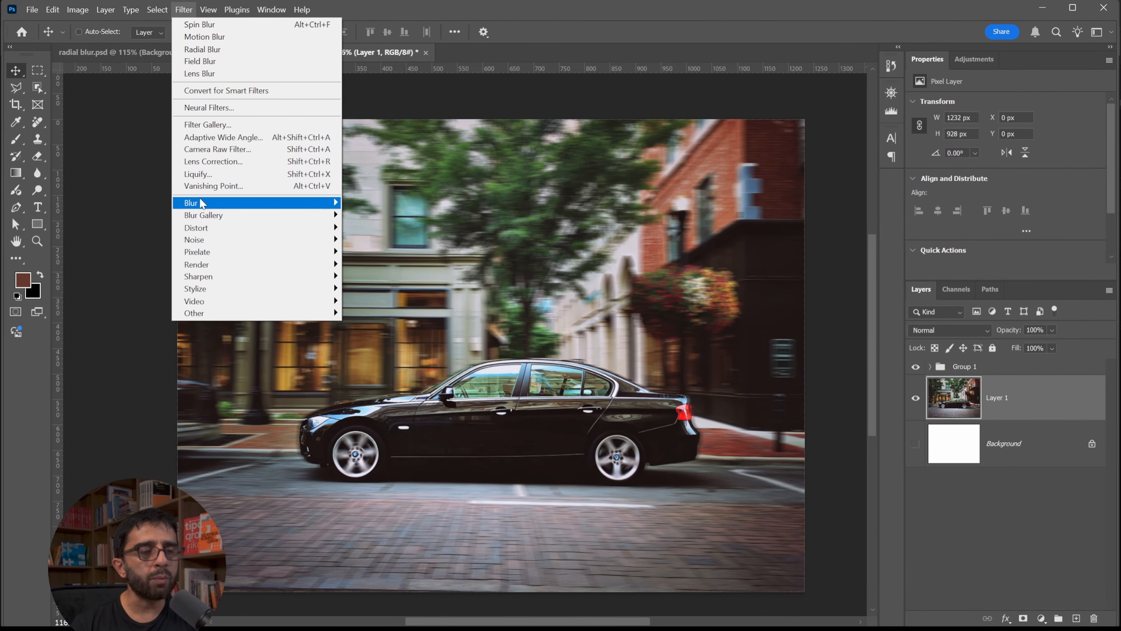
{"action": "mouse_move", "coordinate": [206, 203]}
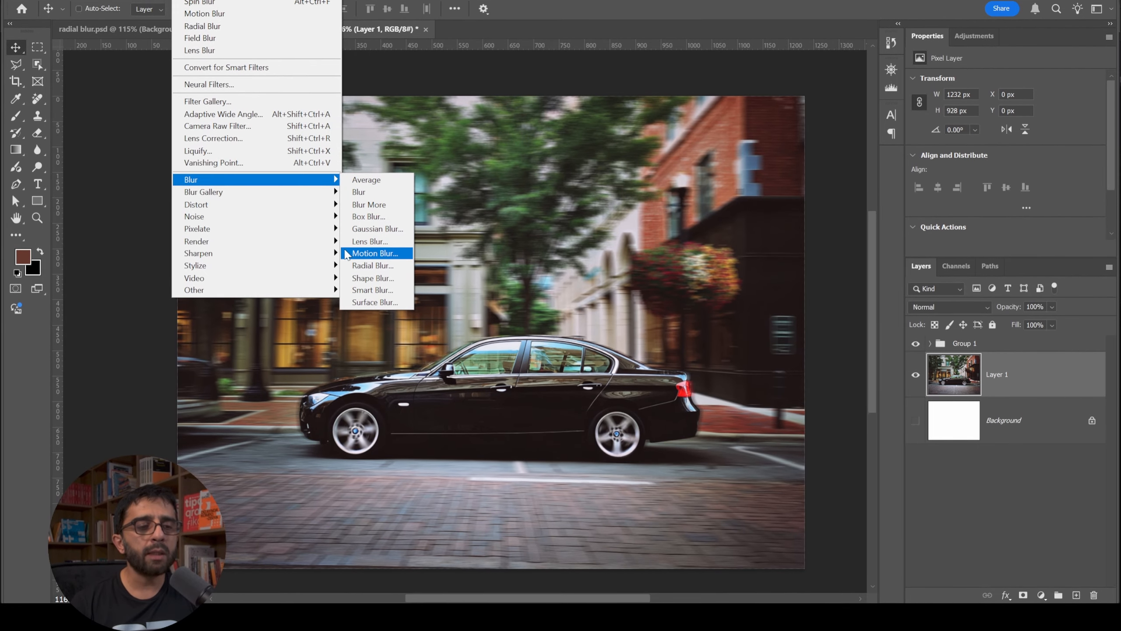
{"action": "mouse_move", "coordinate": [327, 214]}
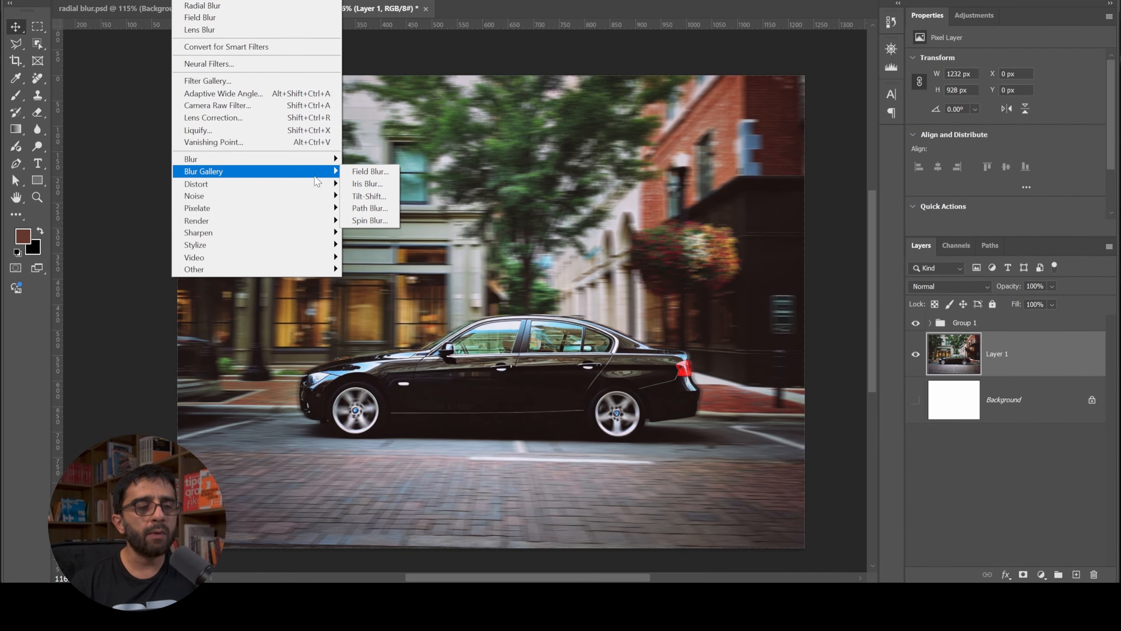
{"action": "left_click", "coordinate": [652, 153]}
{"action": "key", "text": "alt+v"}
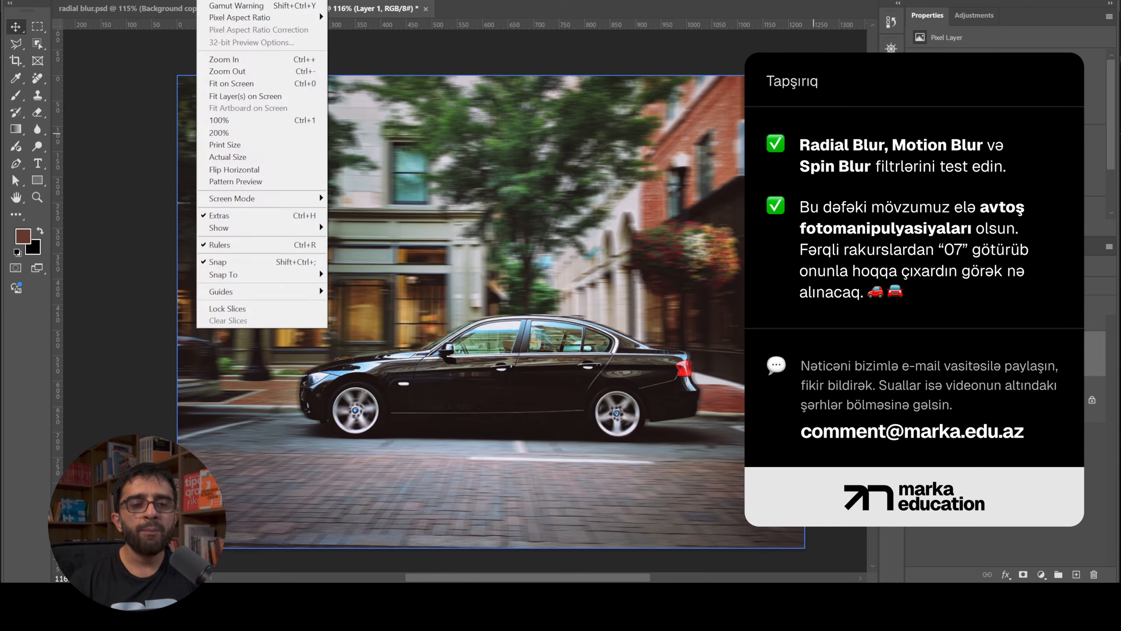
{"action": "key", "text": "Escape"}
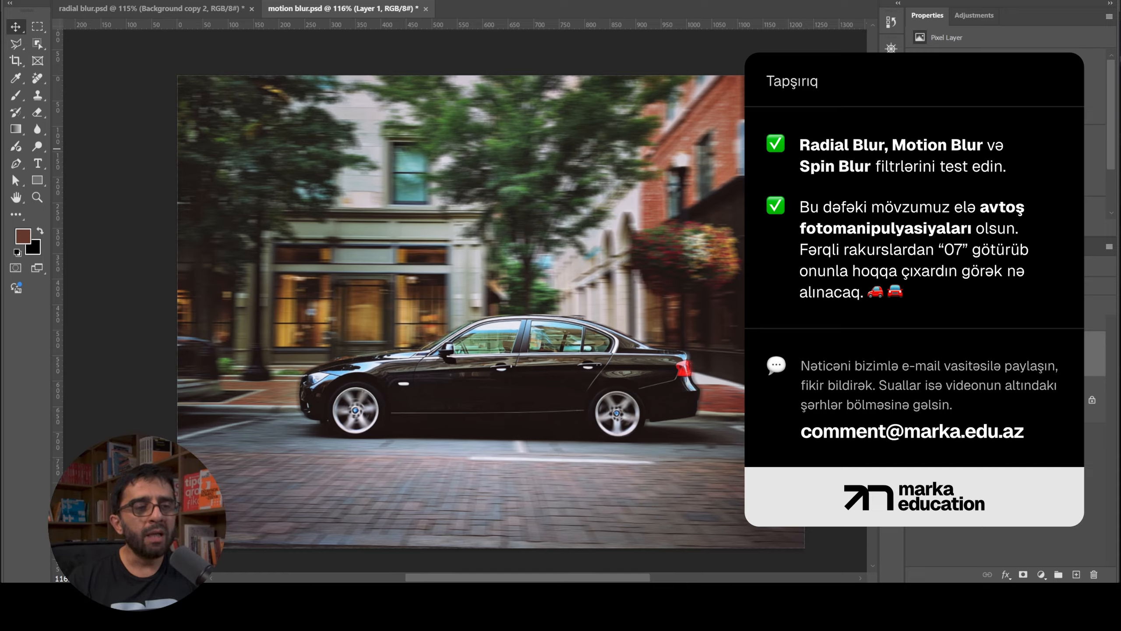